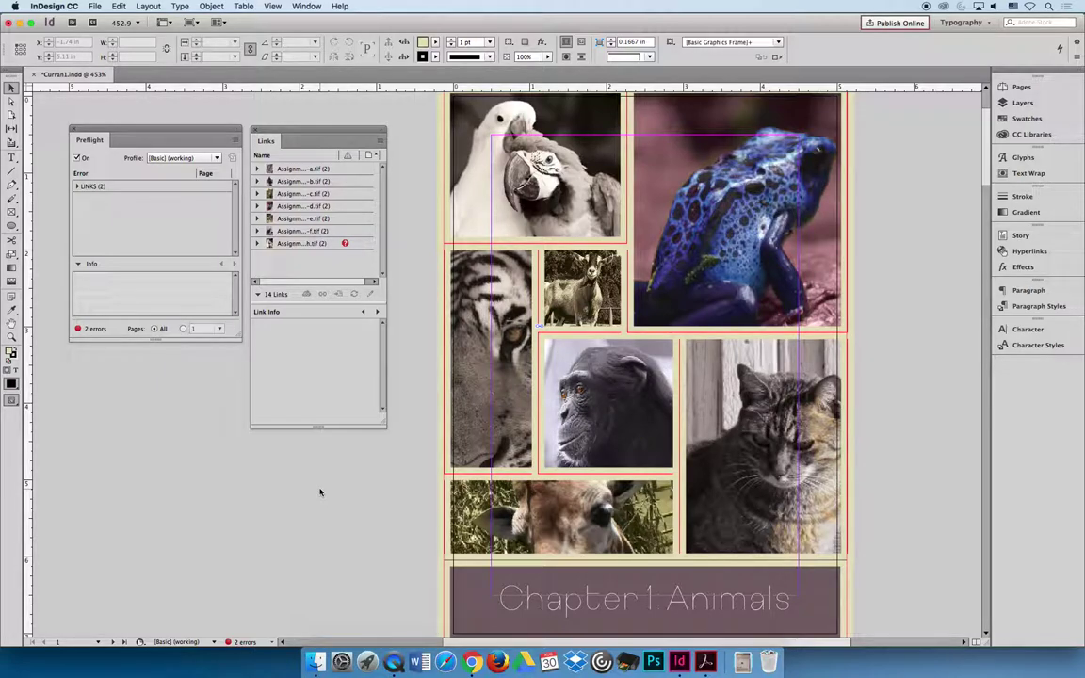
Step: Expand the Assignment1h.tif (2) row in the Links panel to reveal both missing instances
click(257, 243)
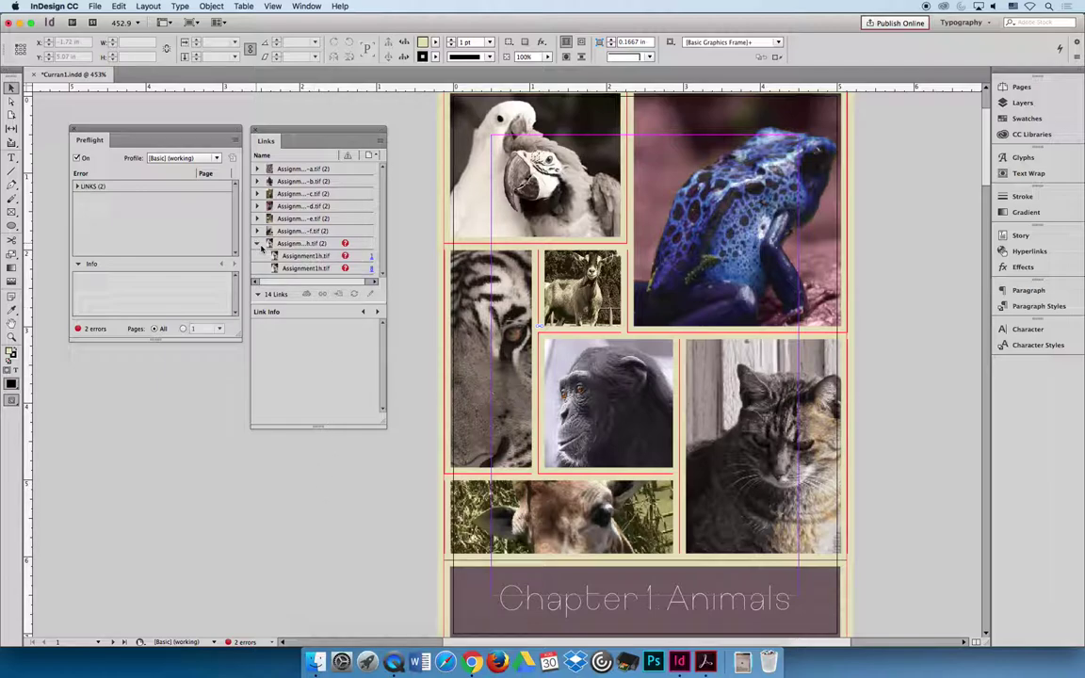
Step: Go to the missing Assignment1h.tif on page 8 and start relinking it
click(371, 268)
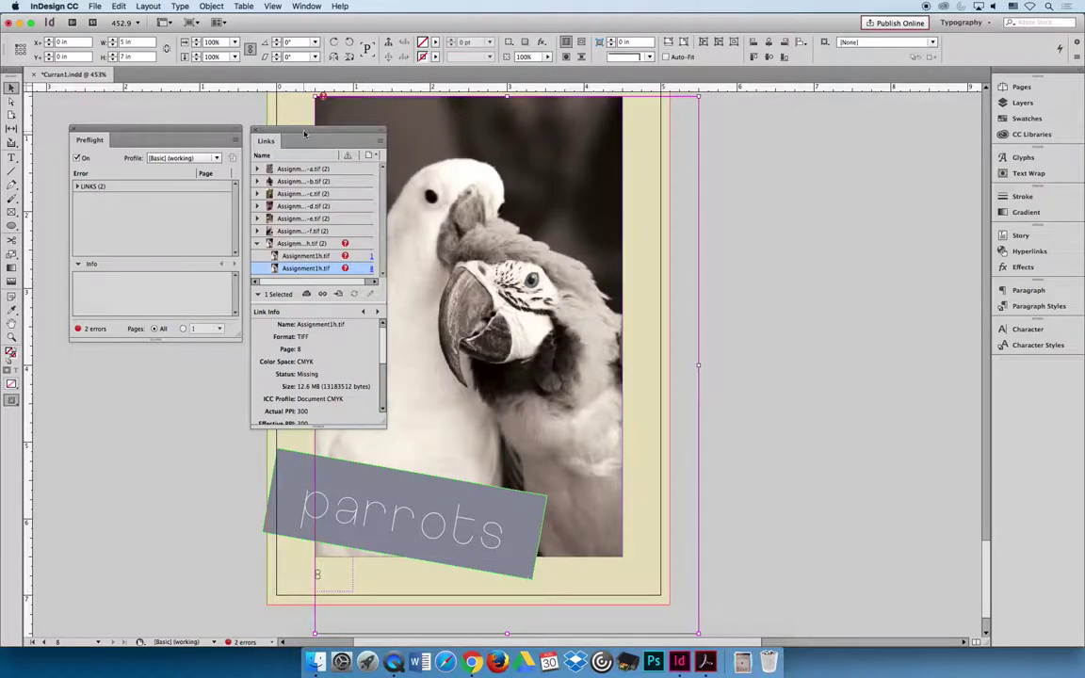
drag(304, 134, 810, 158)
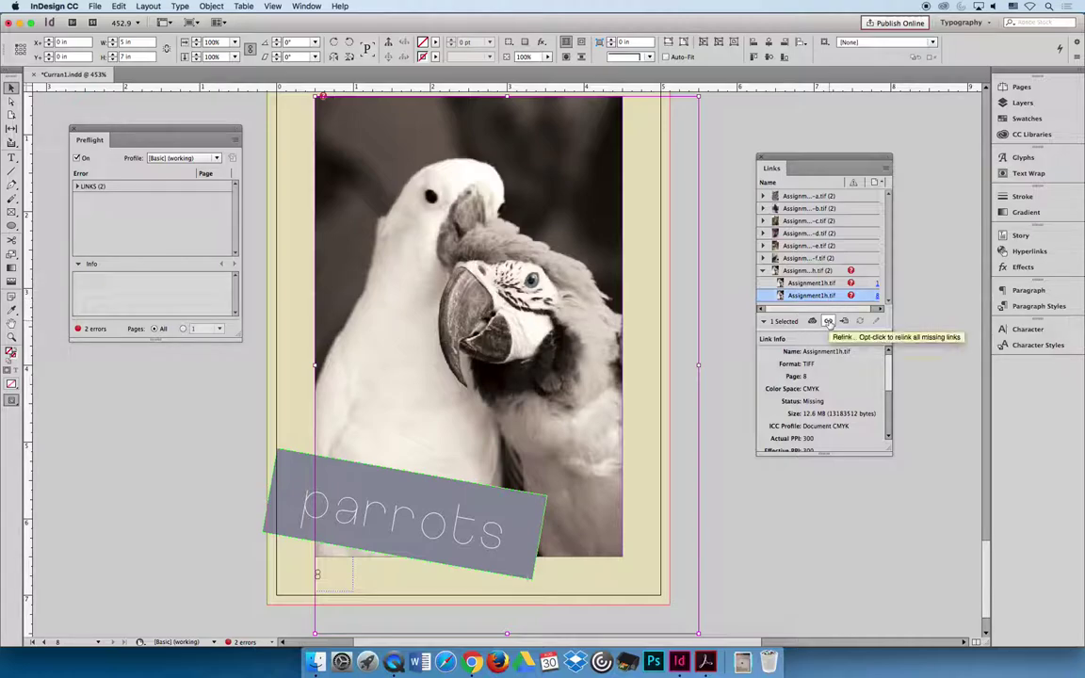
click(828, 321)
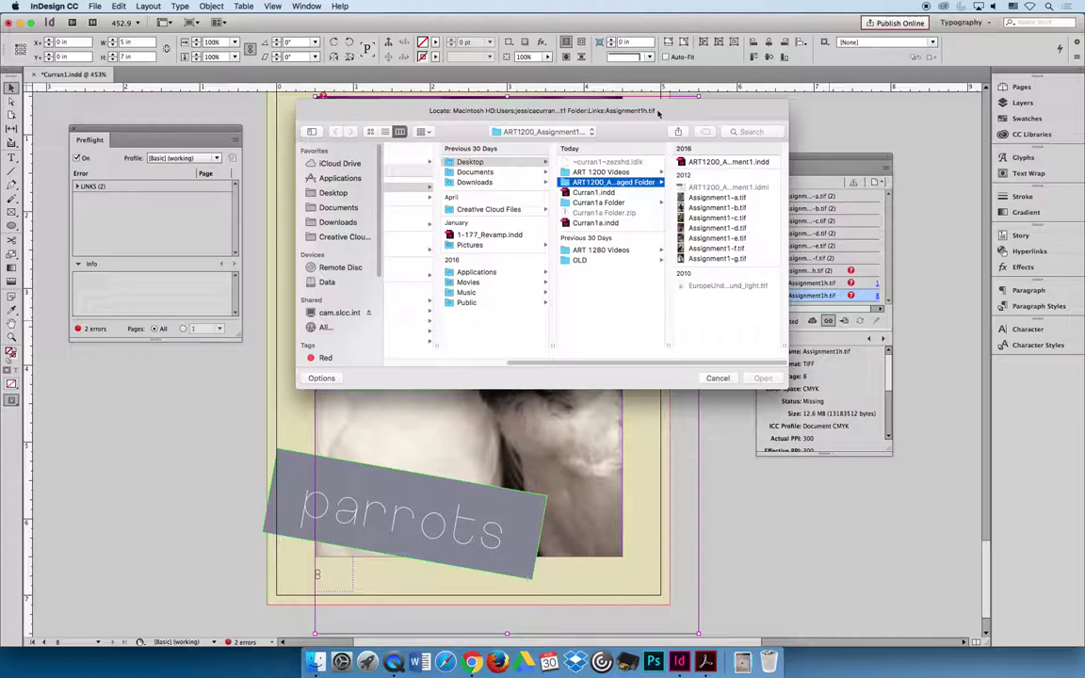
Step: Compare Assignment1-b through -g.tif with the page, then relink the page 8 image to Assignment1-g.tif
drag(593, 103, 554, 244)
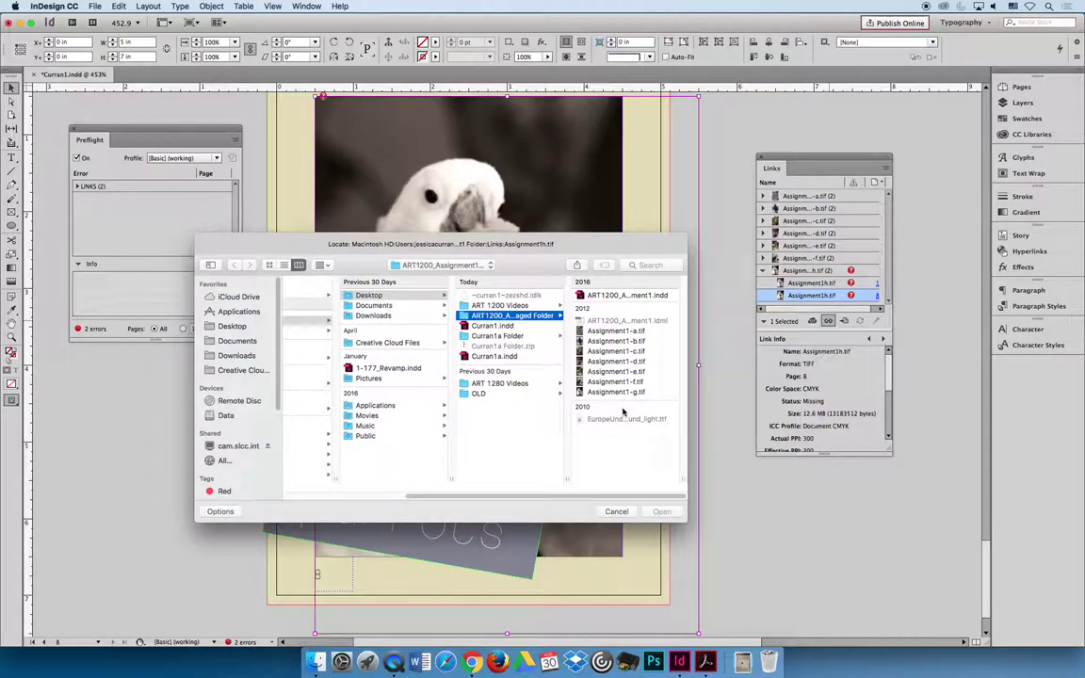
click(612, 340)
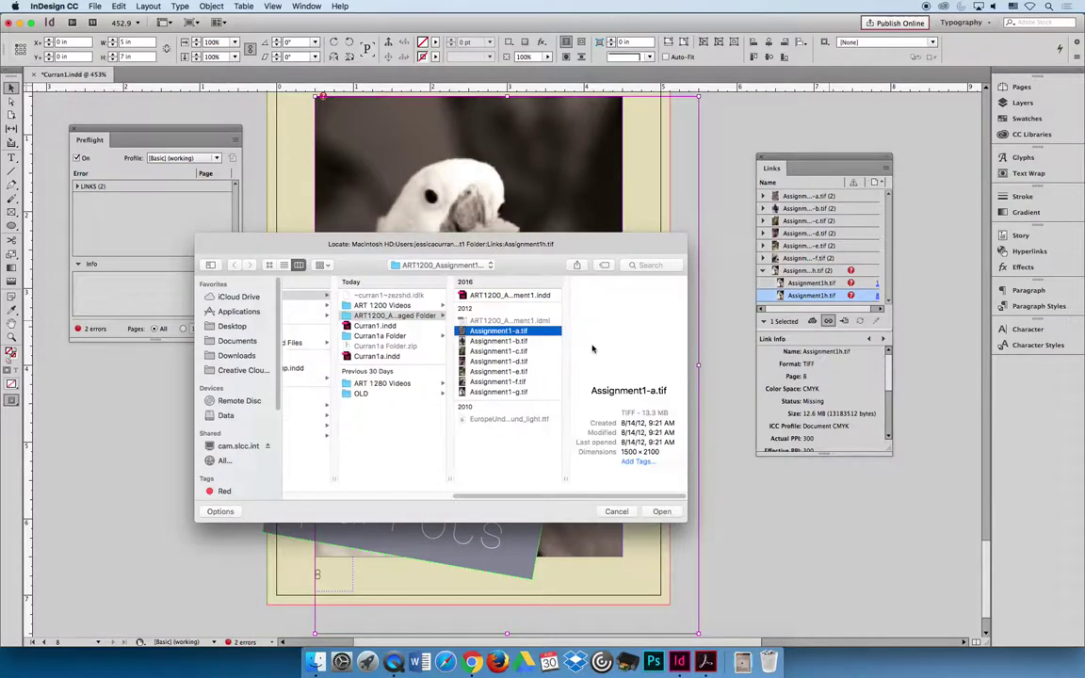
click(482, 351)
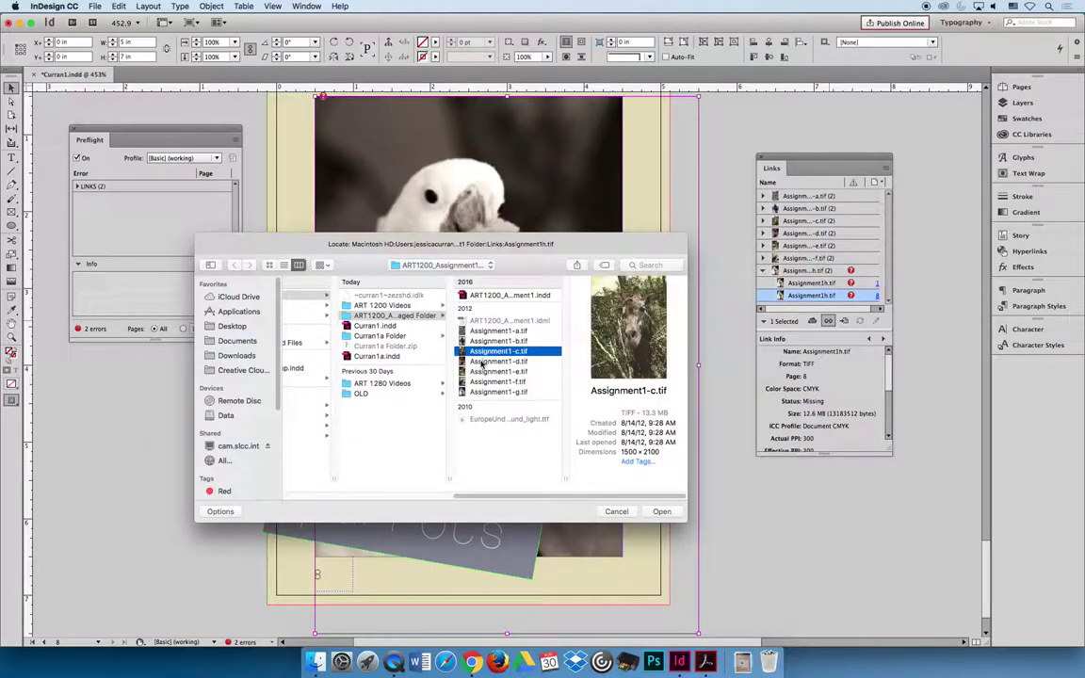
click(482, 361)
click(482, 372)
click(482, 381)
click(482, 391)
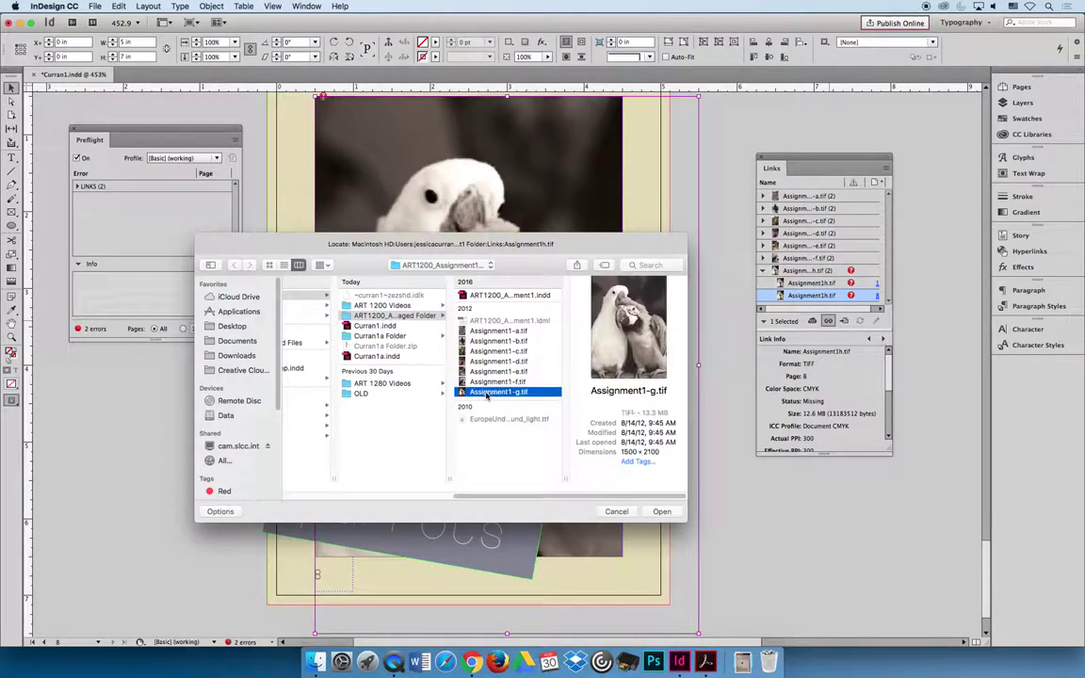
drag(506, 246, 136, 348)
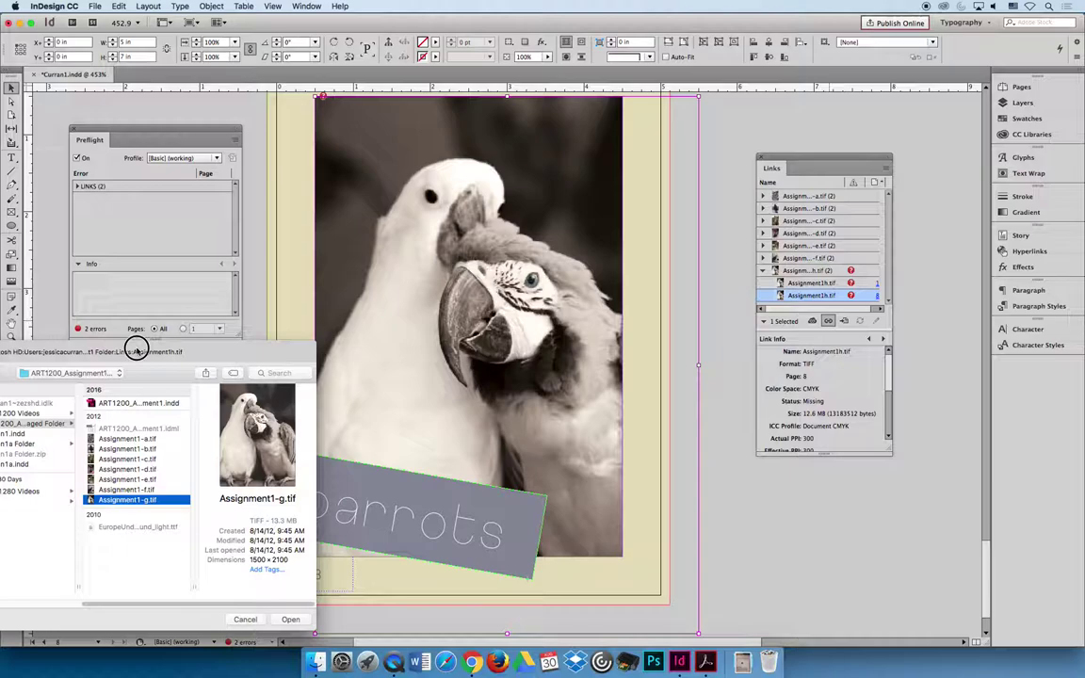
drag(136, 350, 445, 239)
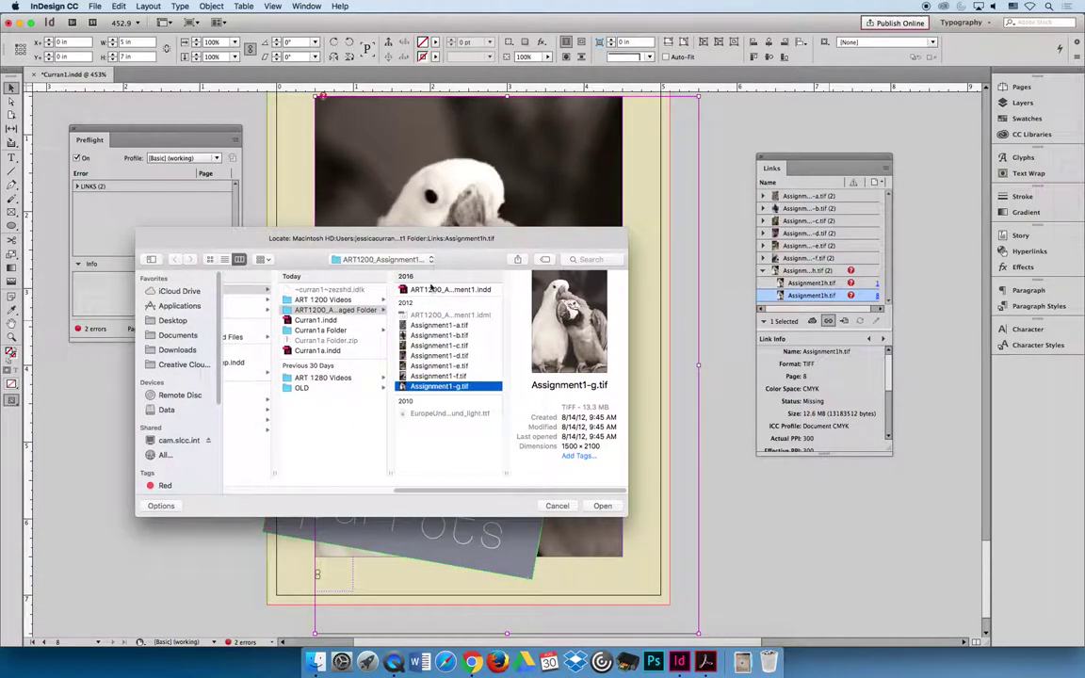
click(602, 507)
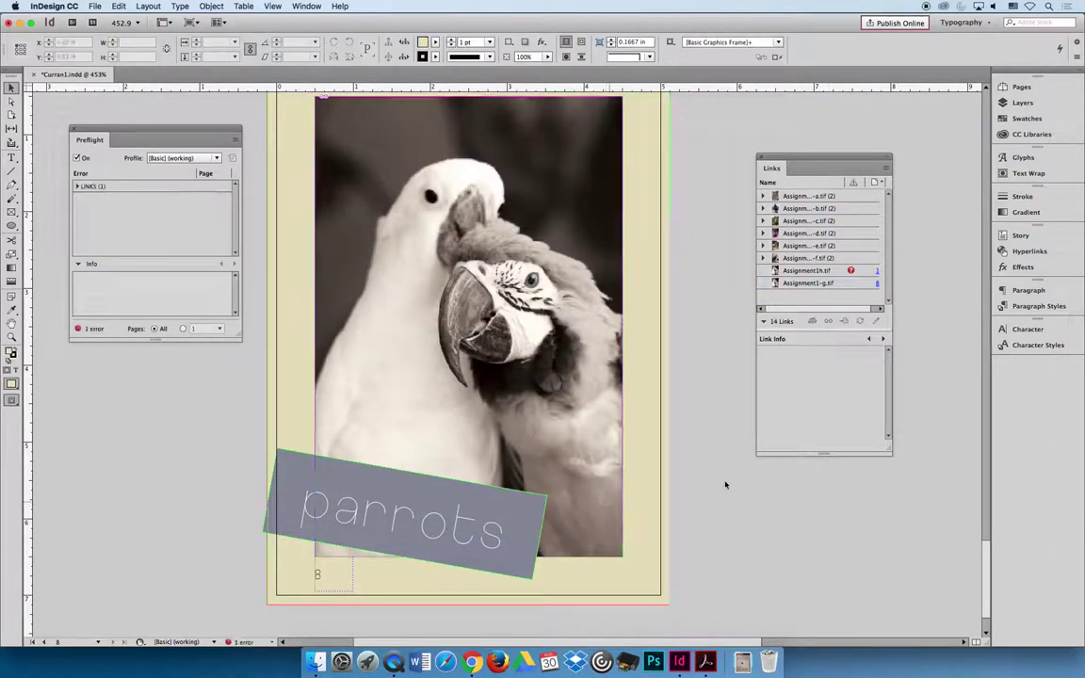
Step: Relink the remaining Assignment1h.tif on page 1 to Assignment1-g.tif as well
click(817, 271)
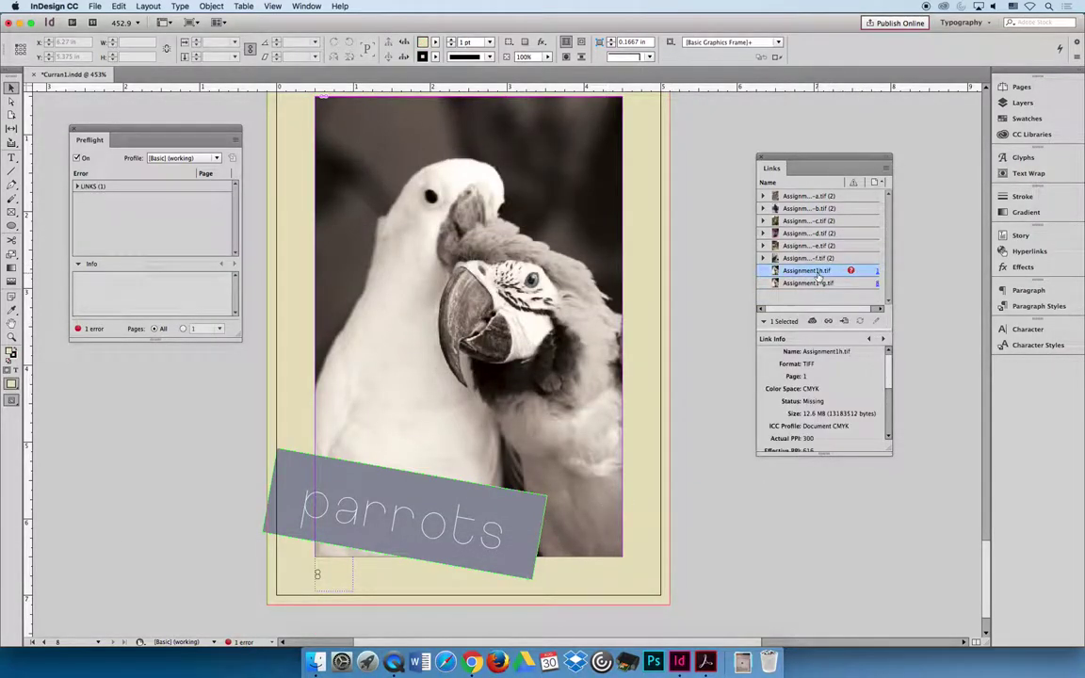
click(876, 271)
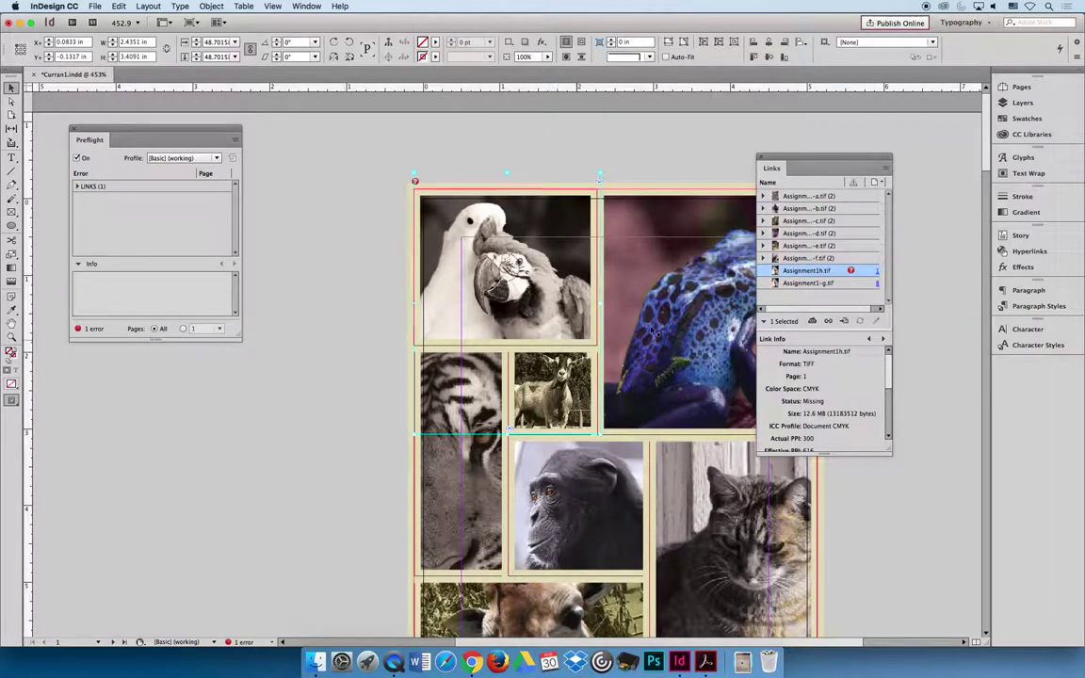
click(827, 321)
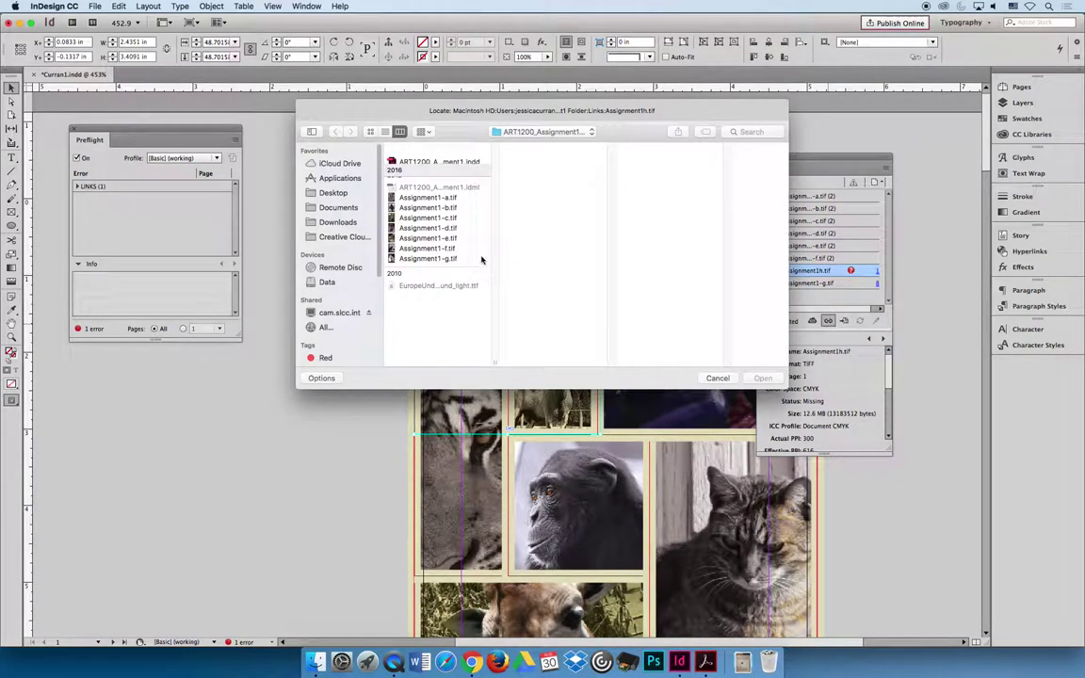
click(431, 258)
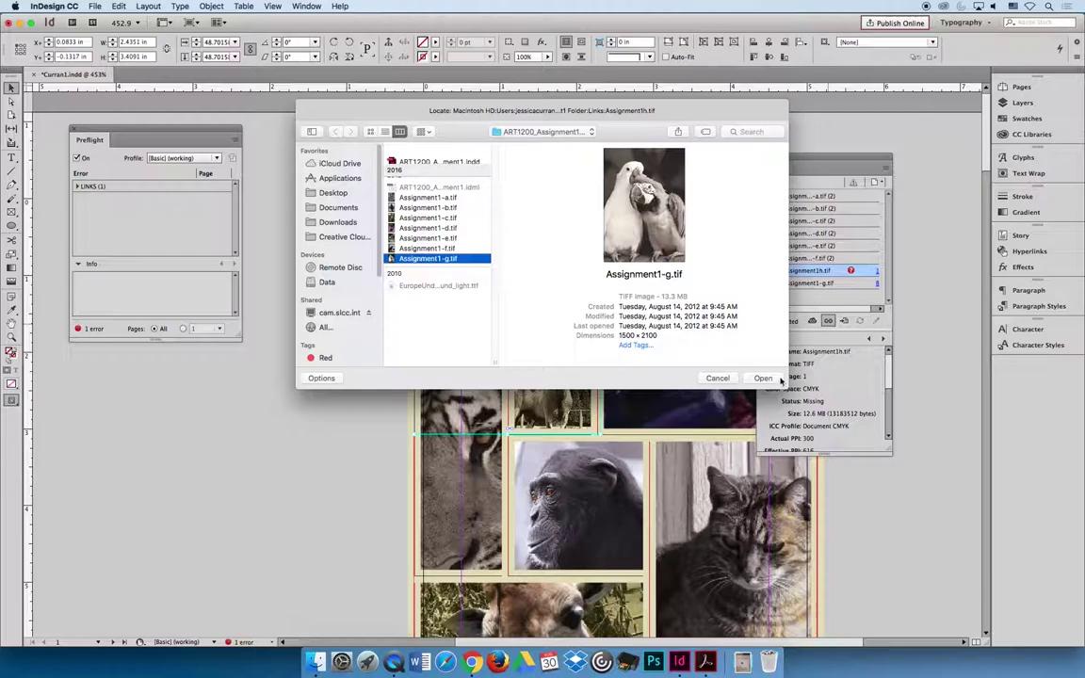
key(Return)
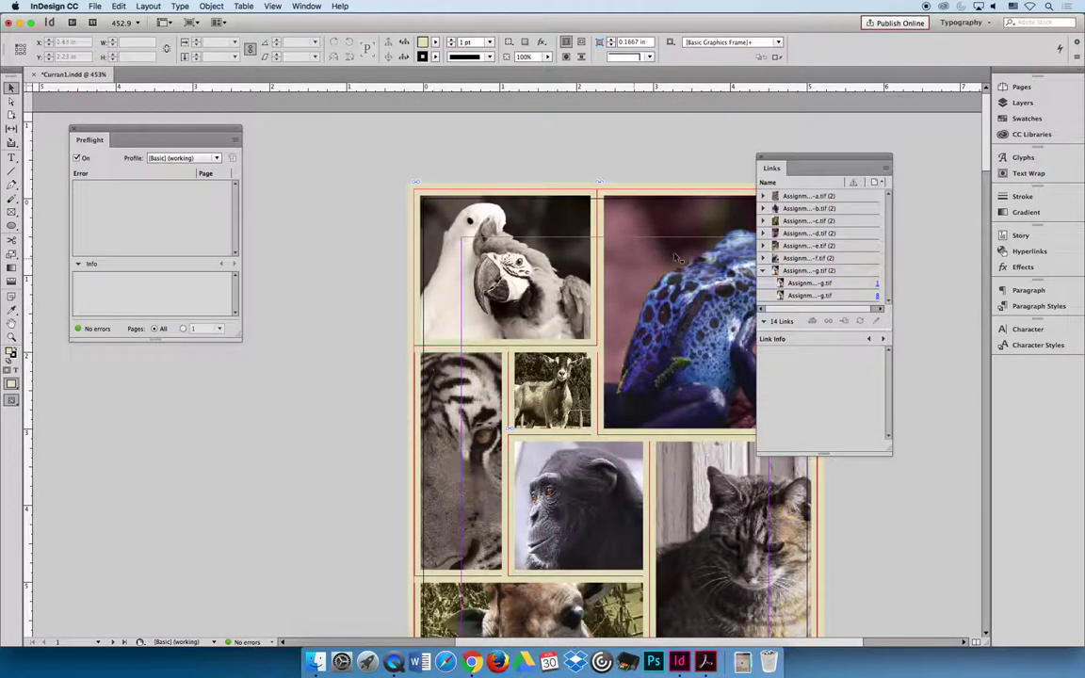
drag(828, 157, 332, 128)
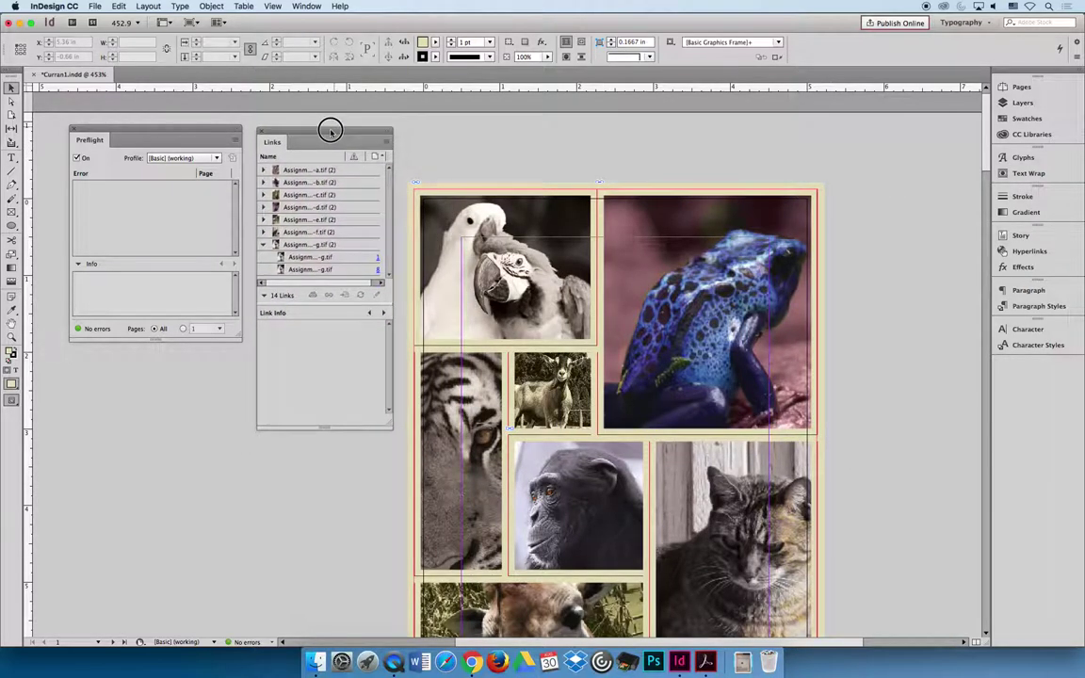
click(472, 662)
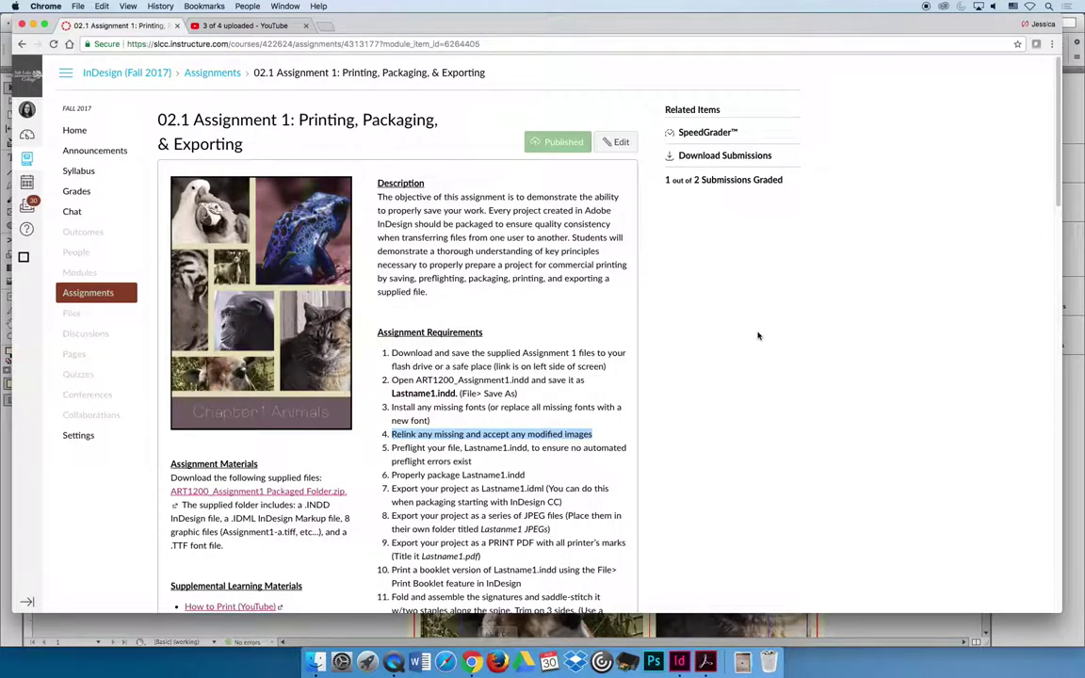
click(483, 461)
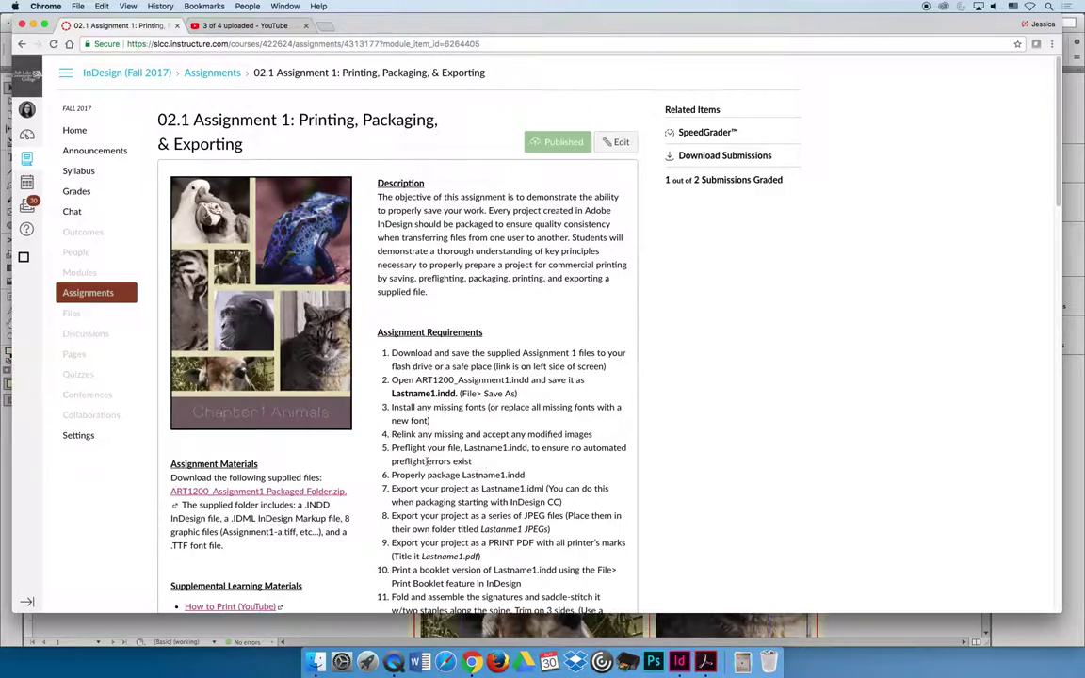
drag(393, 449, 492, 465)
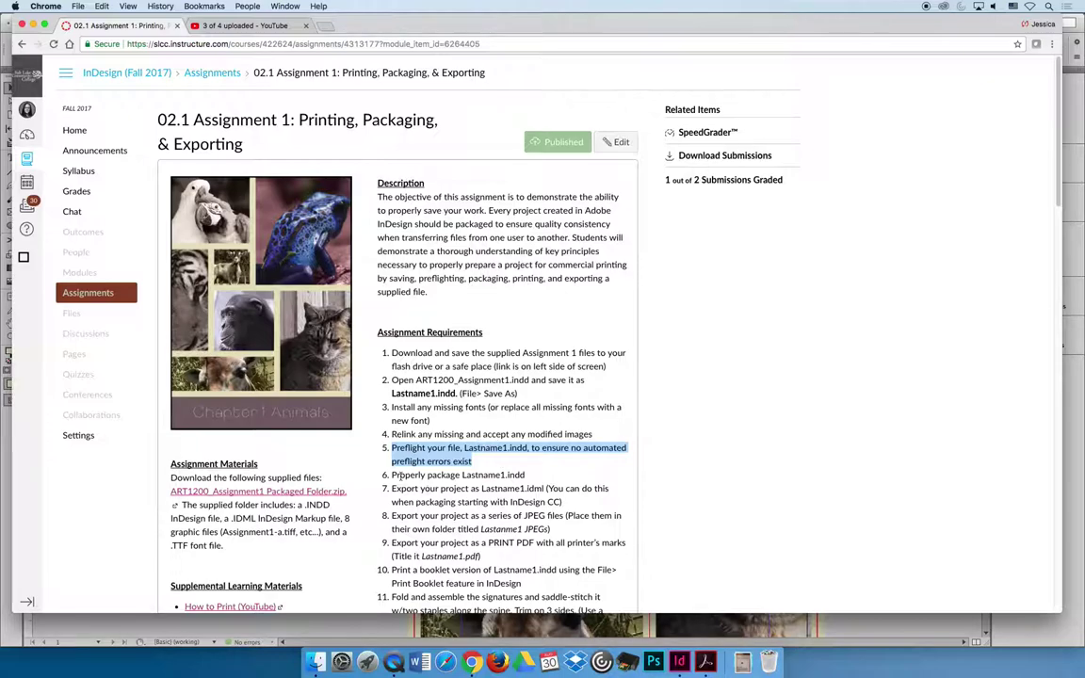
drag(399, 475, 523, 477)
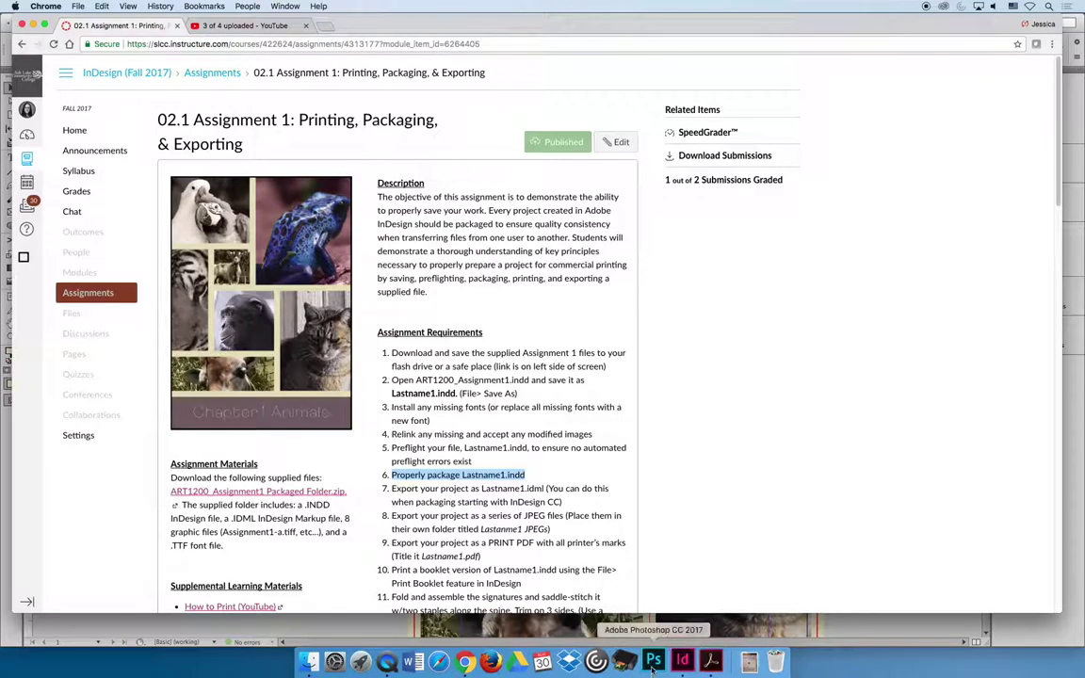
click(681, 661)
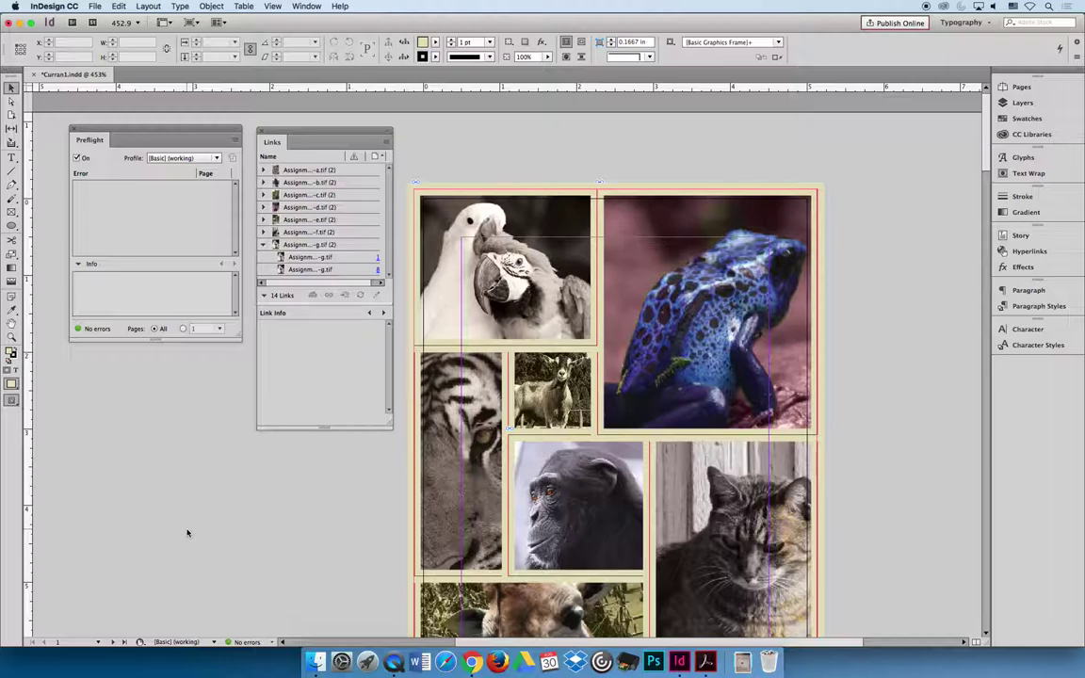
Step: Open the No errors preflight report from the status bar, then close it
click(228, 642)
click(229, 643)
click(228, 642)
click(72, 130)
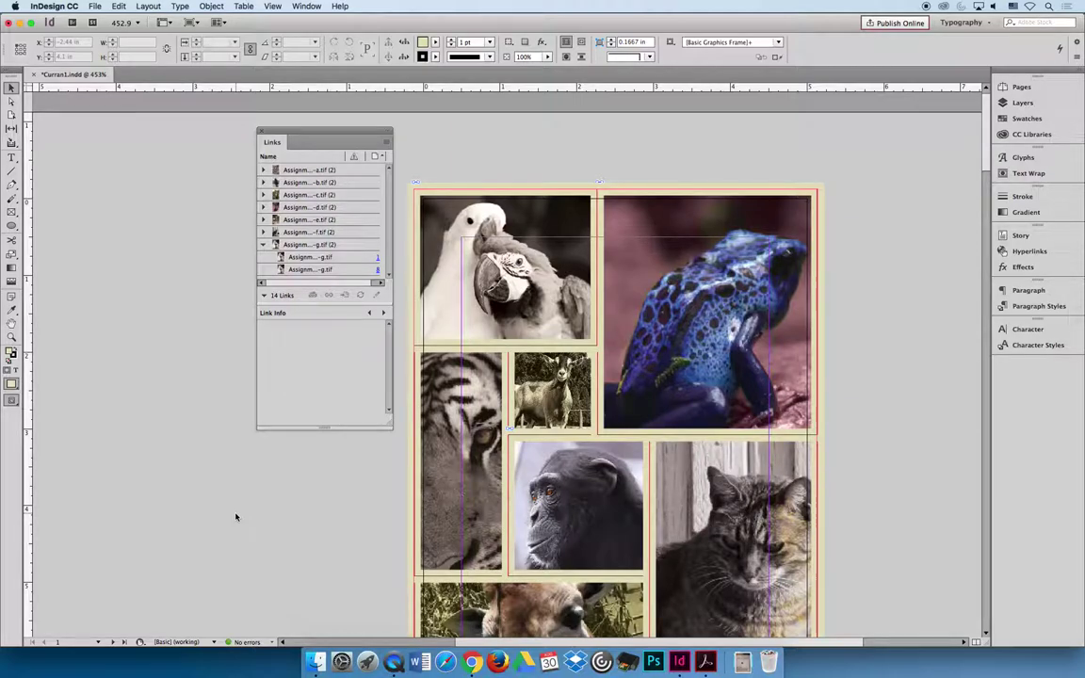
Step: Float the Swatches panel over the collage and read the CMYK values of its five colours
click(1025, 118)
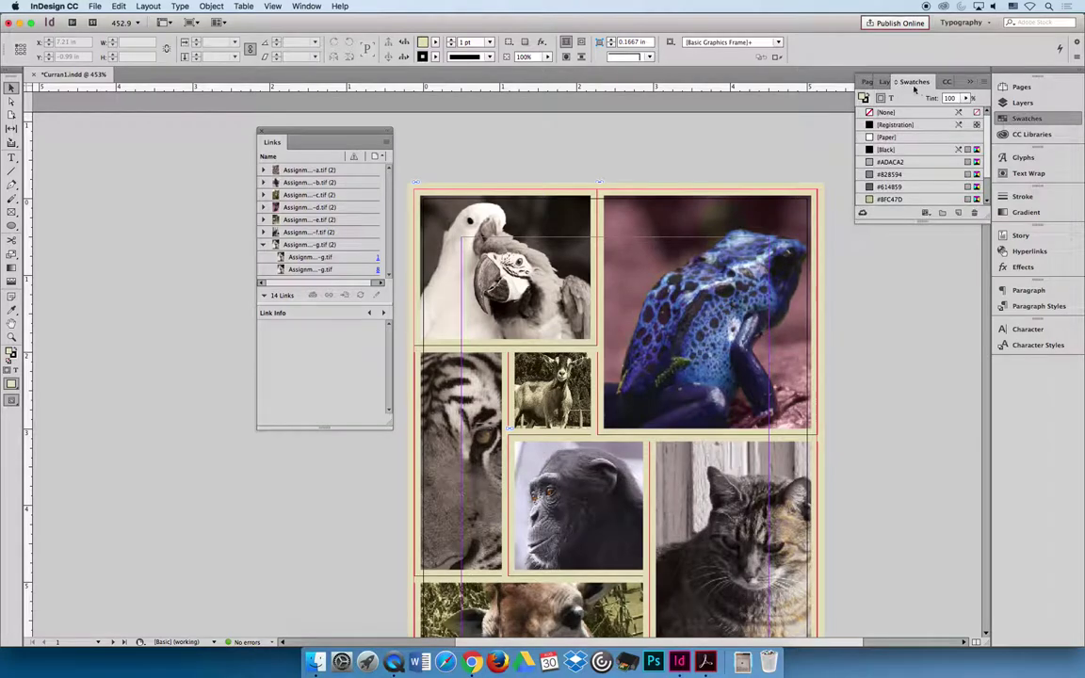
drag(913, 88, 650, 127)
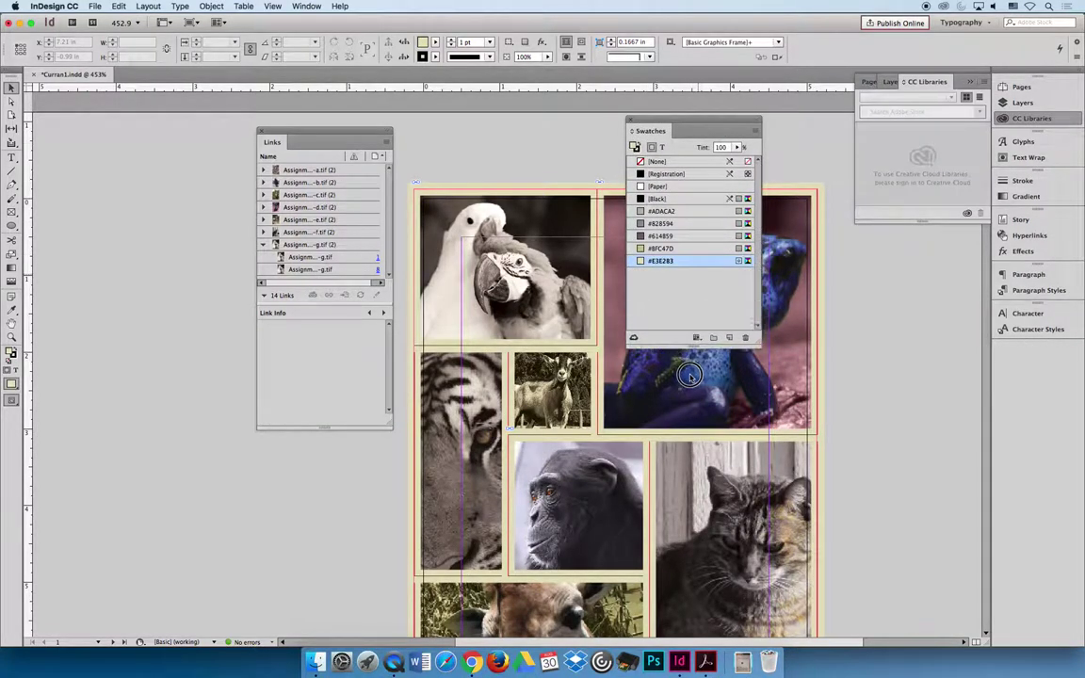
click(973, 266)
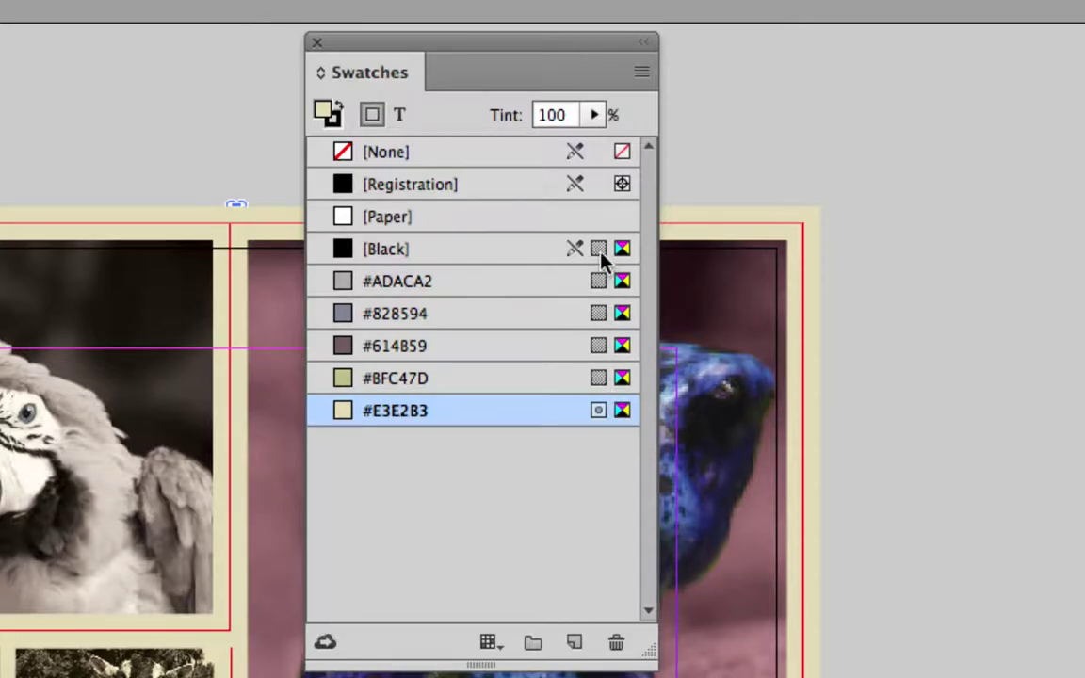
mouse_move(600, 306)
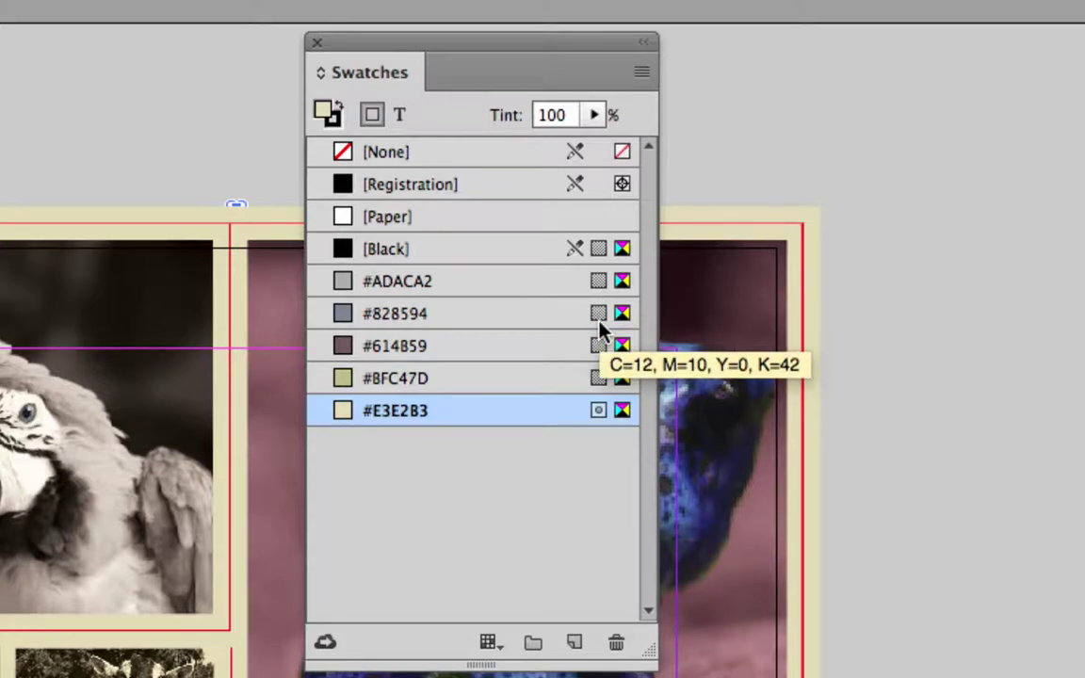
mouse_move(600, 376)
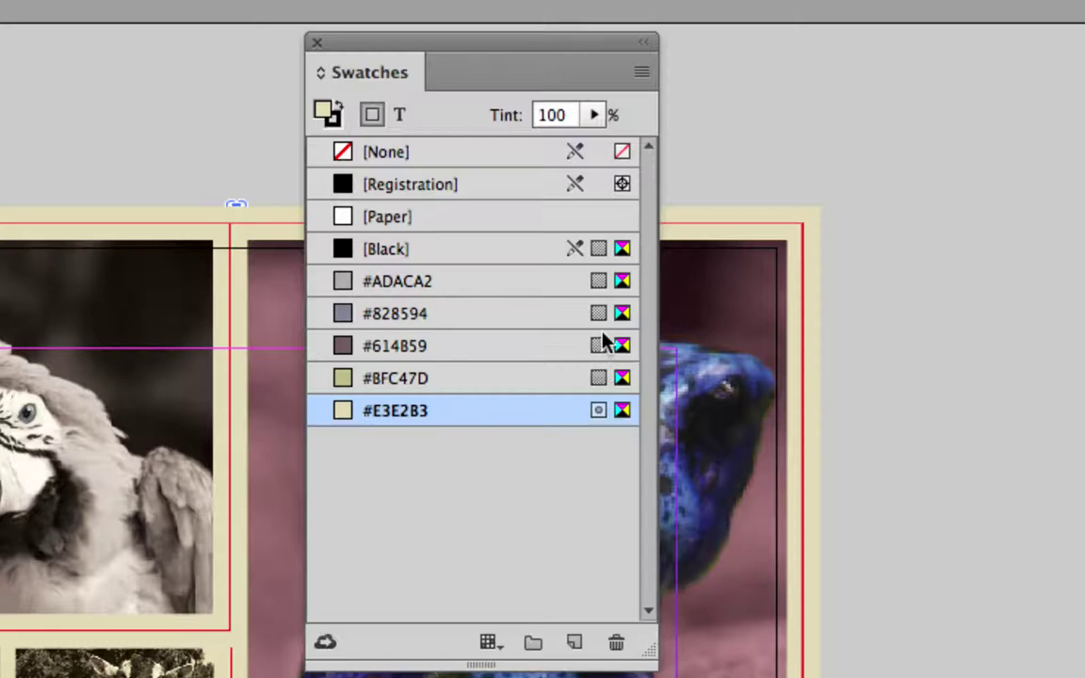
mouse_move(622, 347)
mouse_move(405, 423)
mouse_move(612, 414)
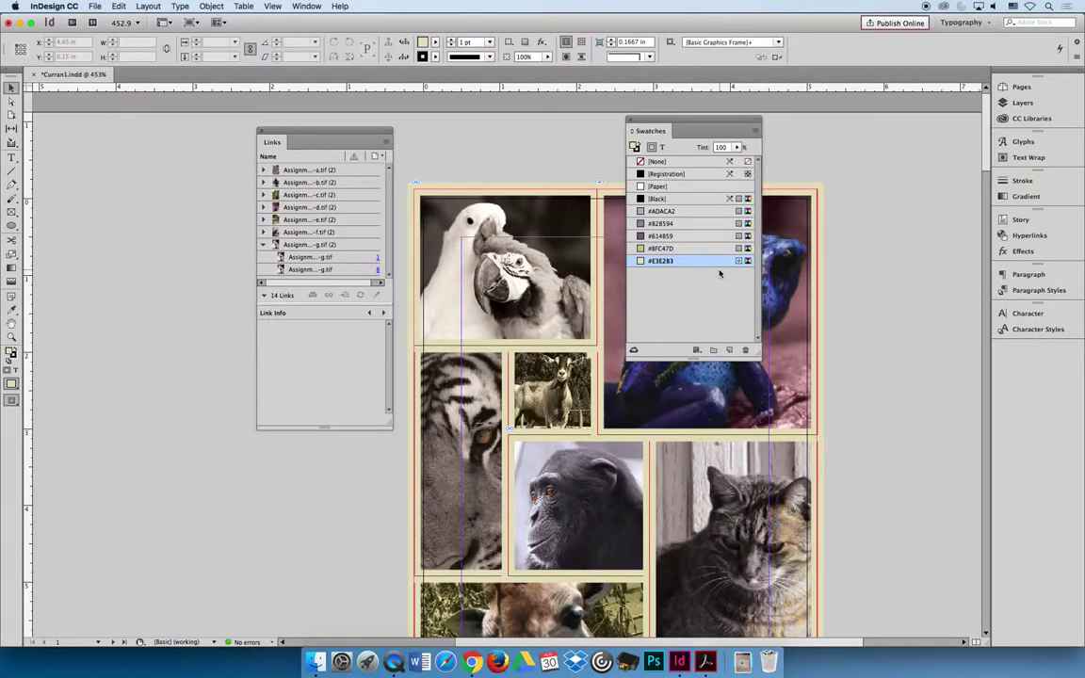
Step: Select the page 8 Assignment1-g.tif link and enlarge Link Info to show TIFF, CMYK, 300 ppi, 1500 x 2100
scroll(483, 126, down, 1)
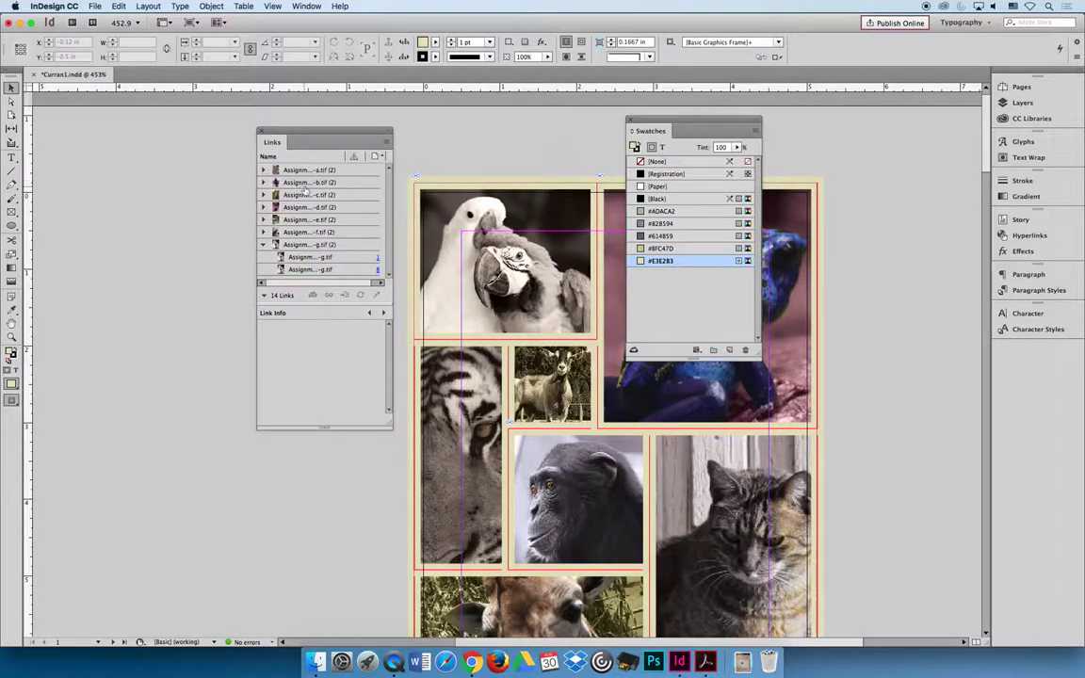
click(298, 258)
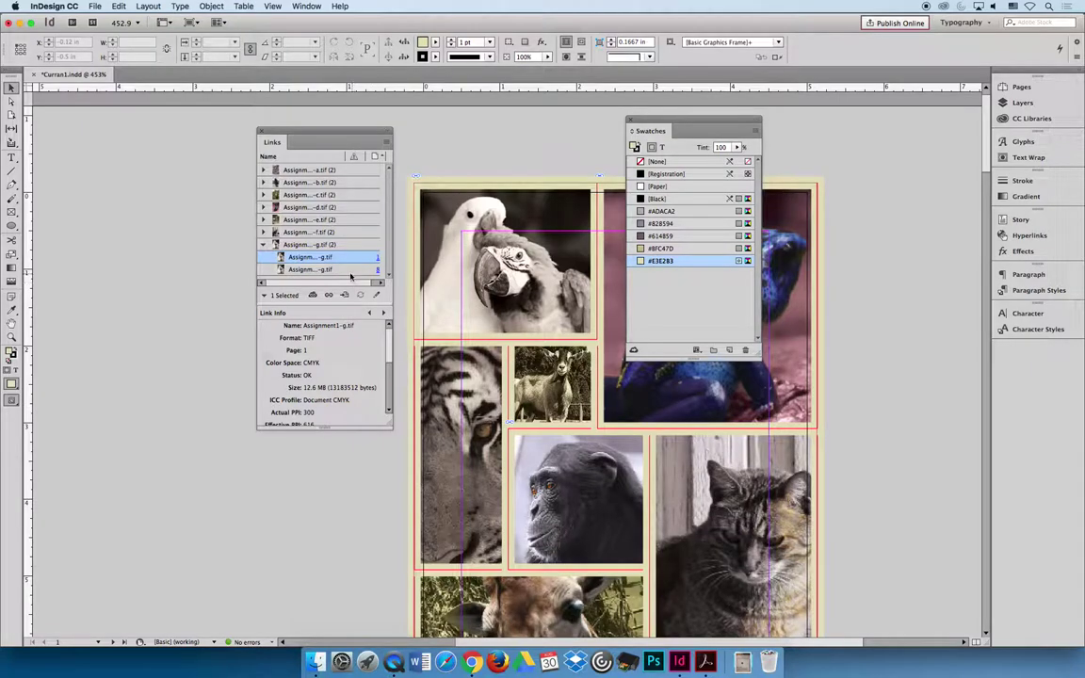
click(334, 269)
drag(324, 428, 329, 562)
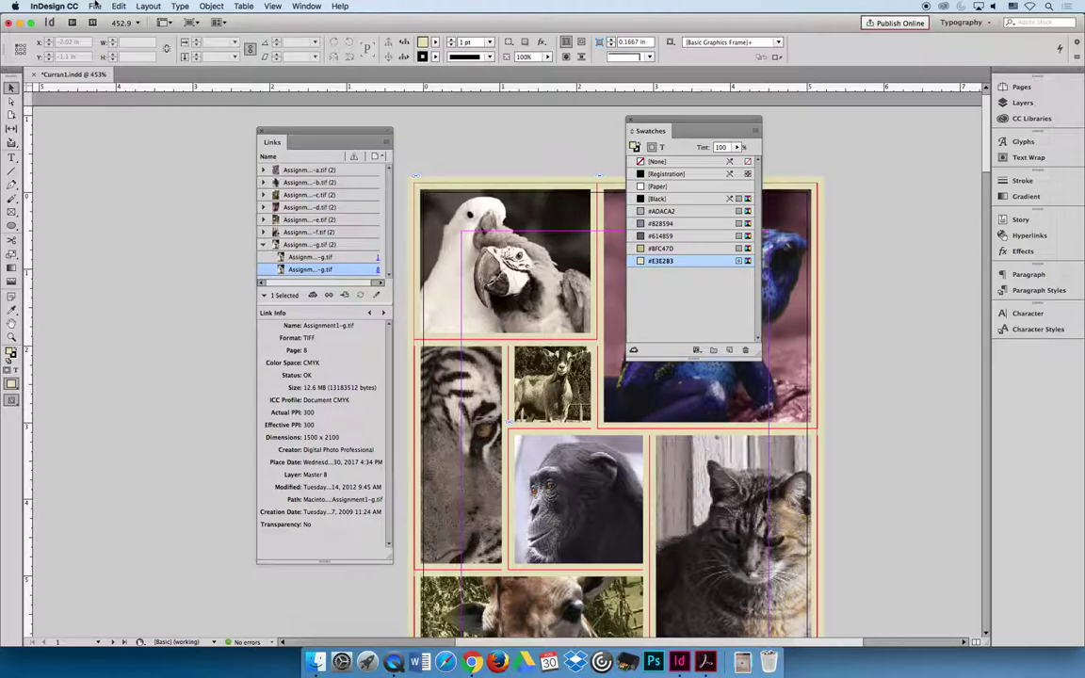
Step: Open File > Package and reposition the summary showing 1 font and 14 links
click(95, 5)
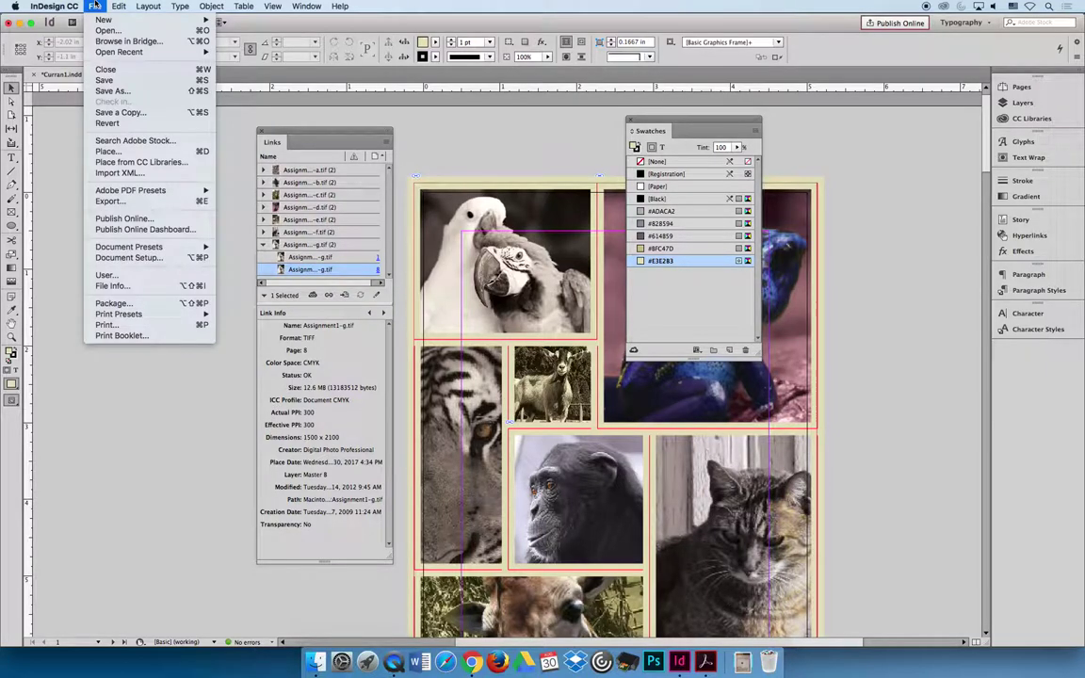
click(141, 306)
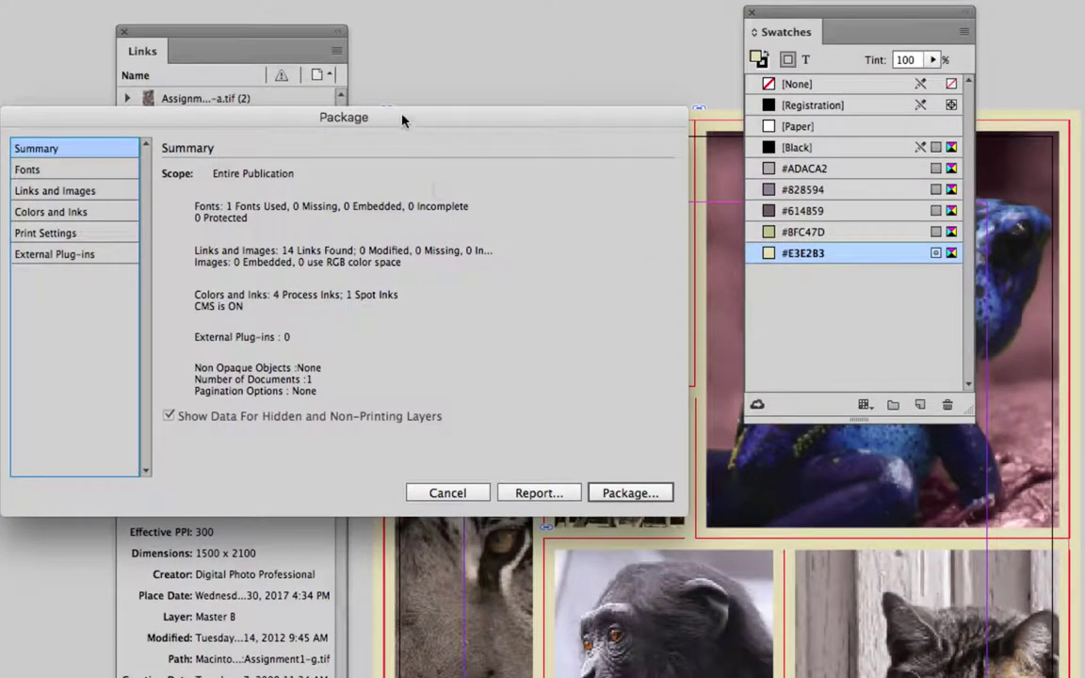
drag(423, 175, 540, 190)
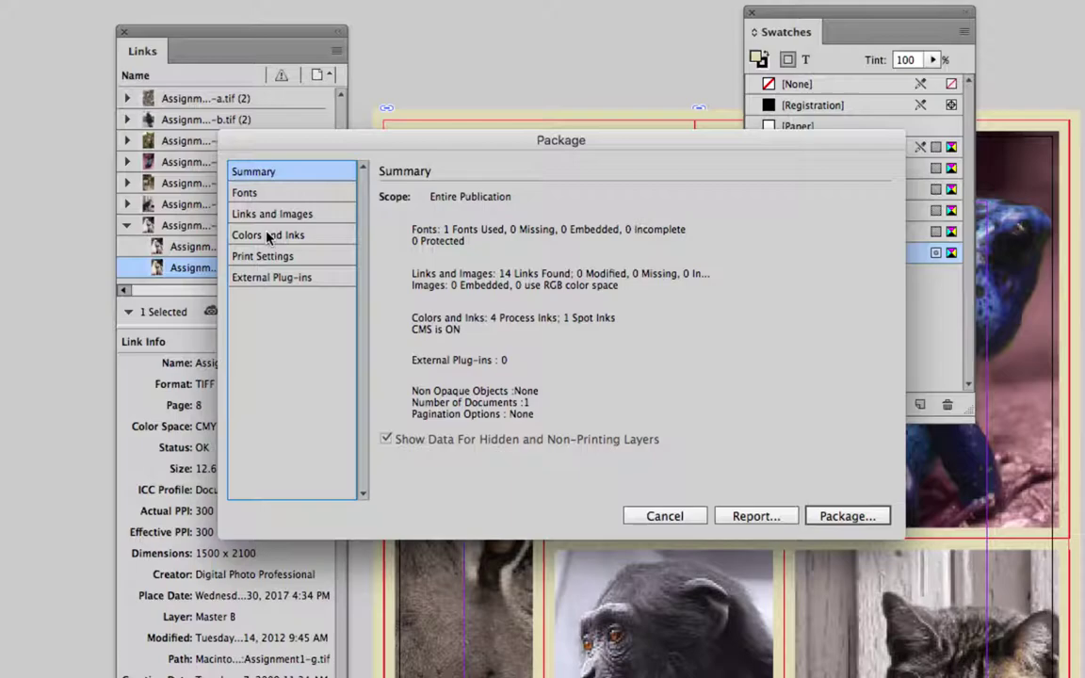
Step: Check the Fonts page: Europe Underground Light, TrueType, status OK, not protected
click(264, 193)
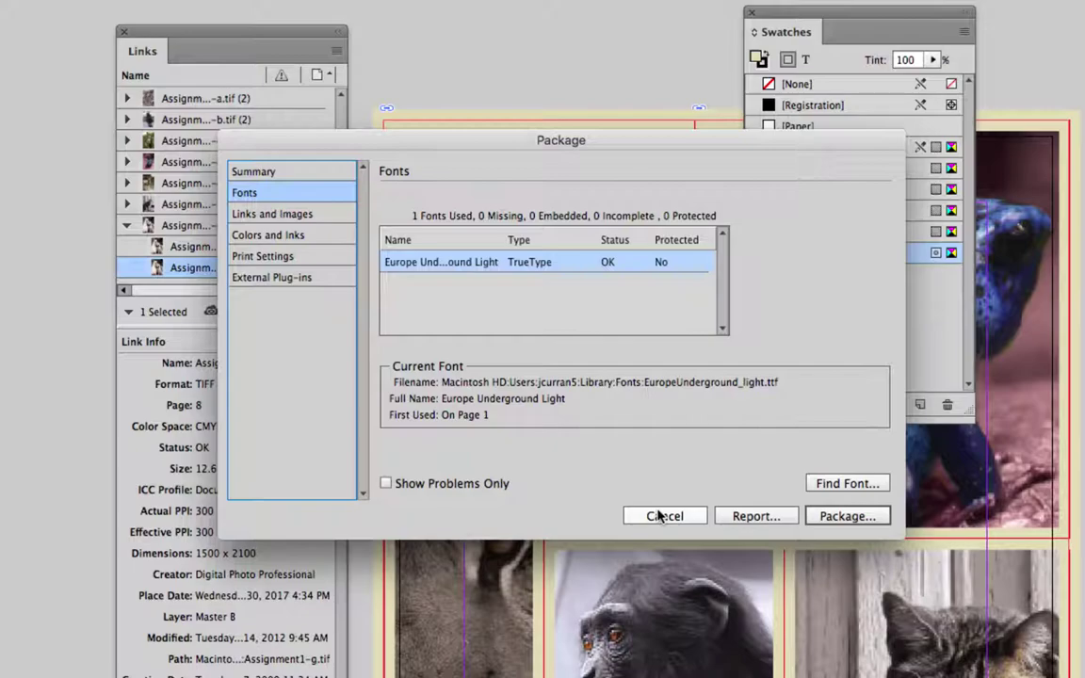
Step: Check Links and Images: 14 TIFF CMYK links, none modified or missing
click(274, 215)
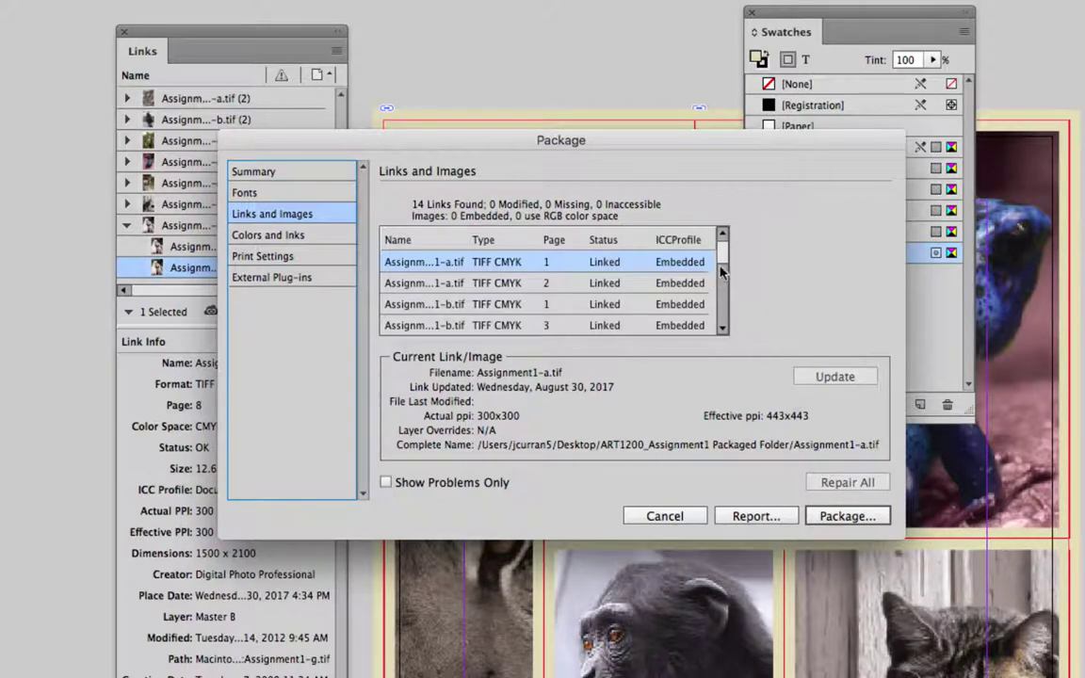
Step: Scroll through the Links and Images list, then bring up the Colors and Inks summary
mouse_move(725, 254)
mouse_down()
mouse_move(739, 301)
mouse_move(720, 296)
mouse_move(733, 261)
mouse_move(726, 234)
mouse_up()
drag(722, 254, 715, 318)
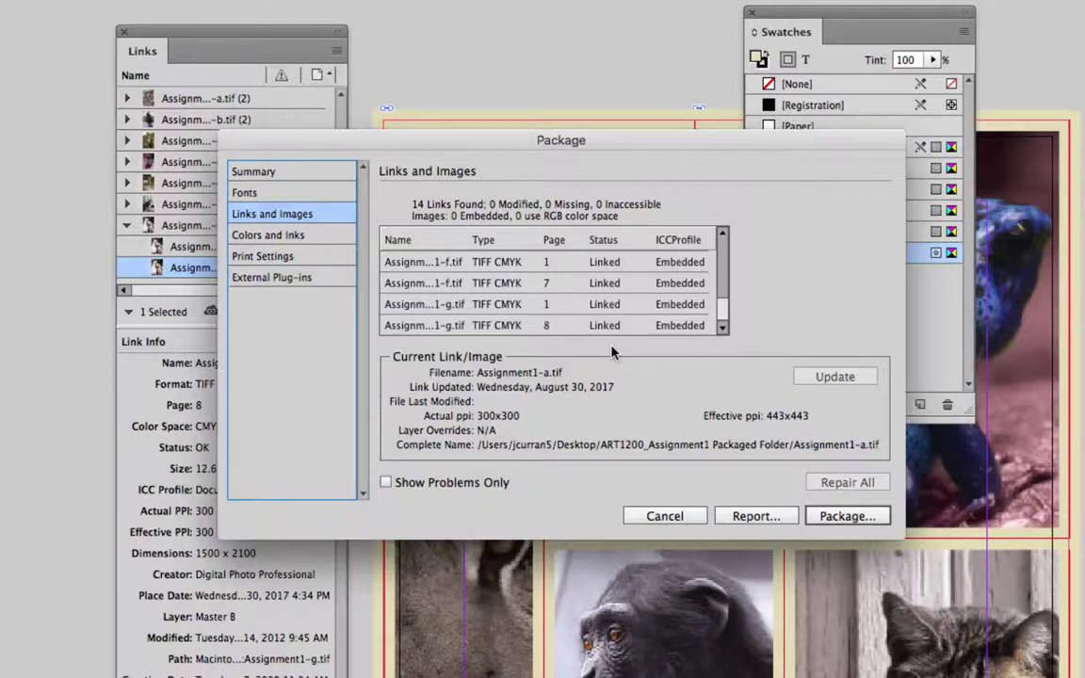
click(275, 234)
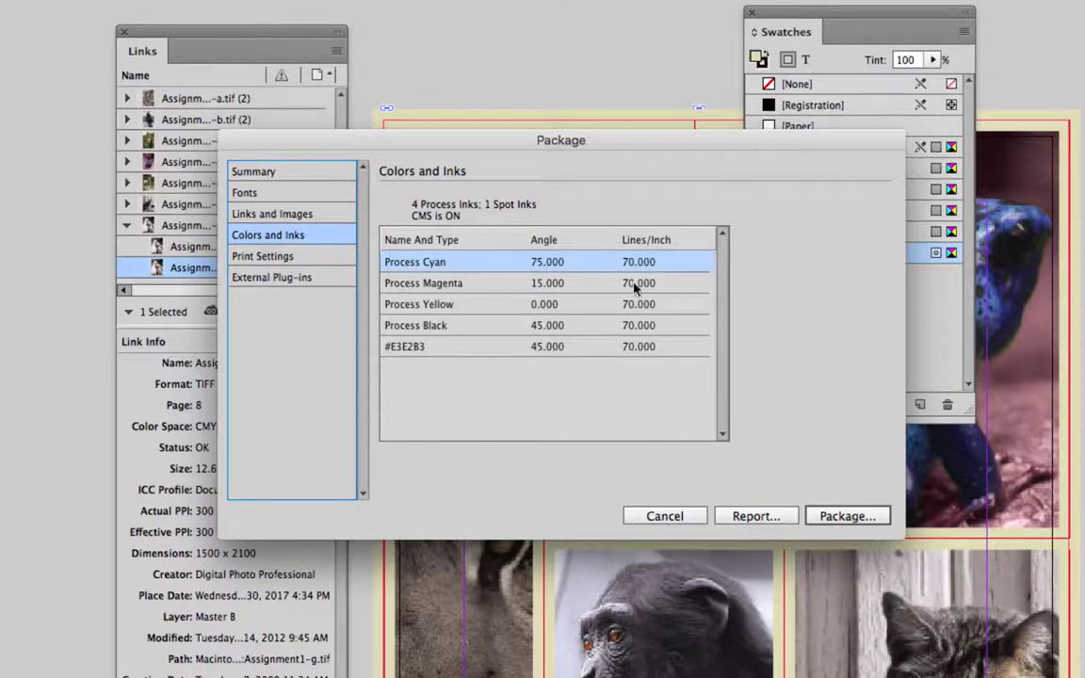
Step: Nudge the Package dialog left to review ink screen angles 75, 15, 0 and 45
drag(701, 143, 530, 47)
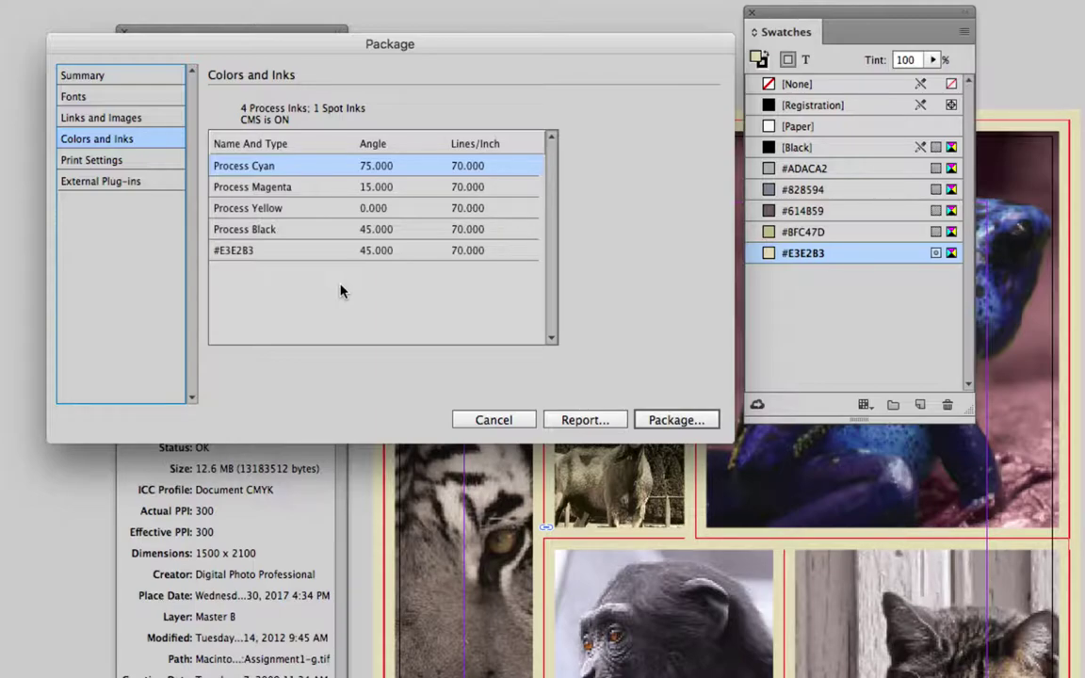
Step: Scroll through the Print Settings summary, then move on to the External Plug-ins page
click(96, 156)
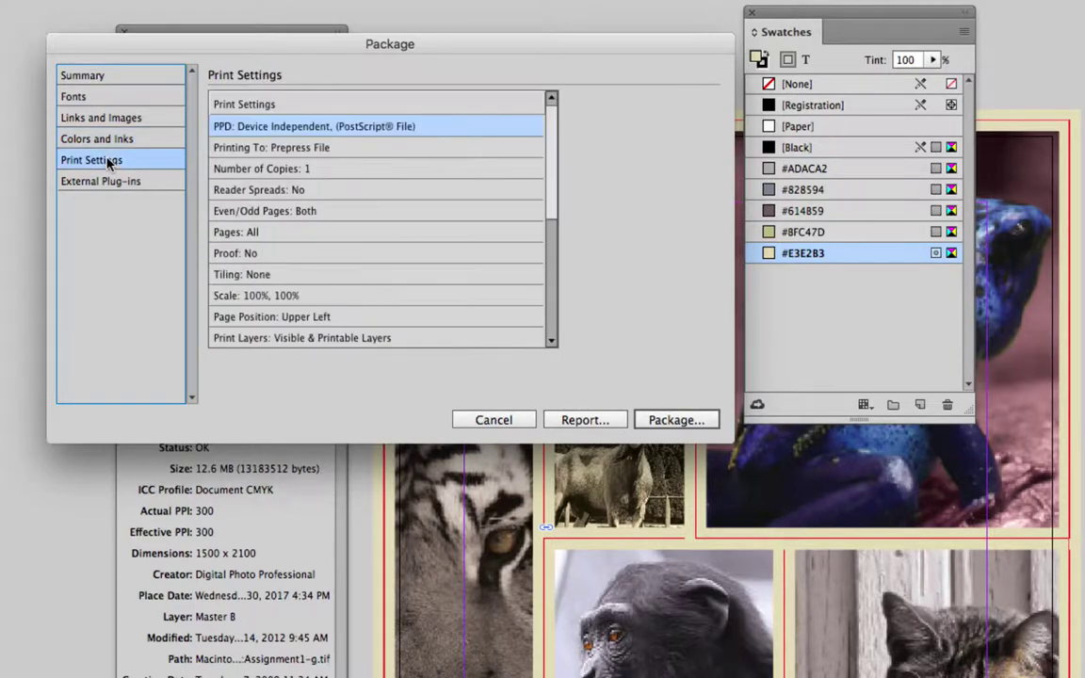
click(103, 181)
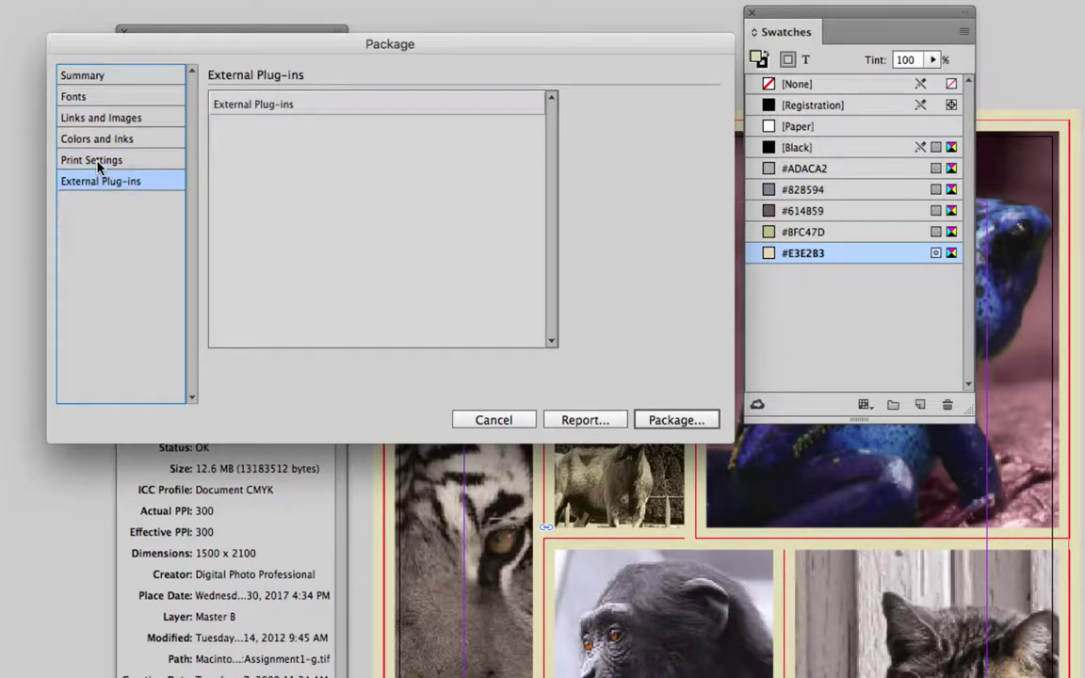
click(97, 162)
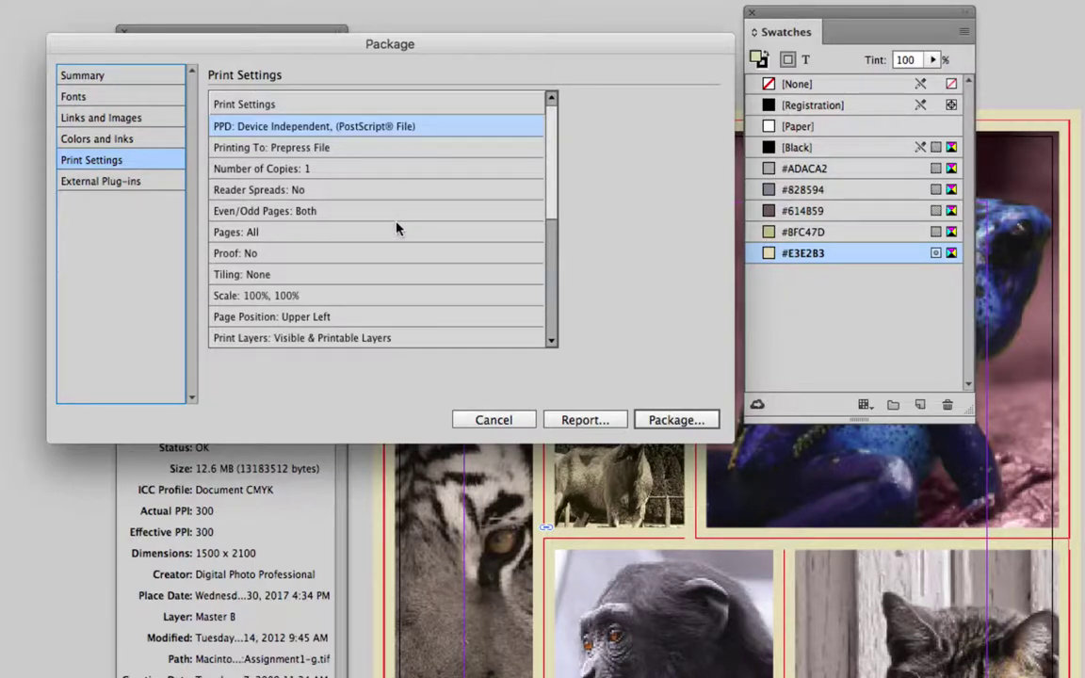
scroll(395, 230, down, 5)
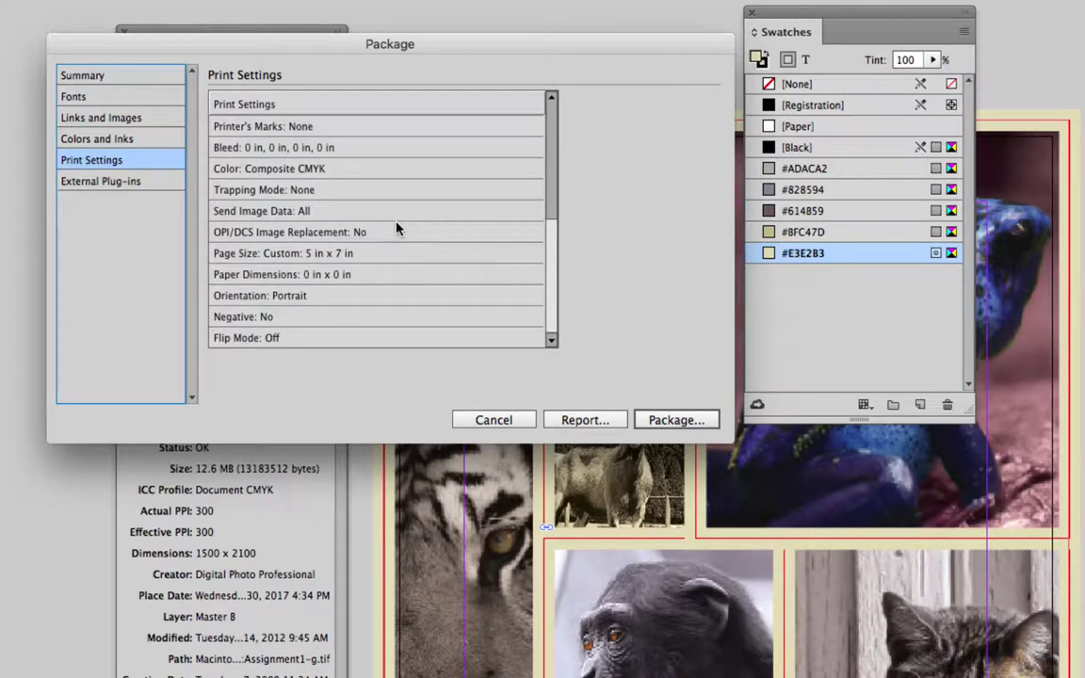
scroll(404, 235, up, 5)
click(73, 182)
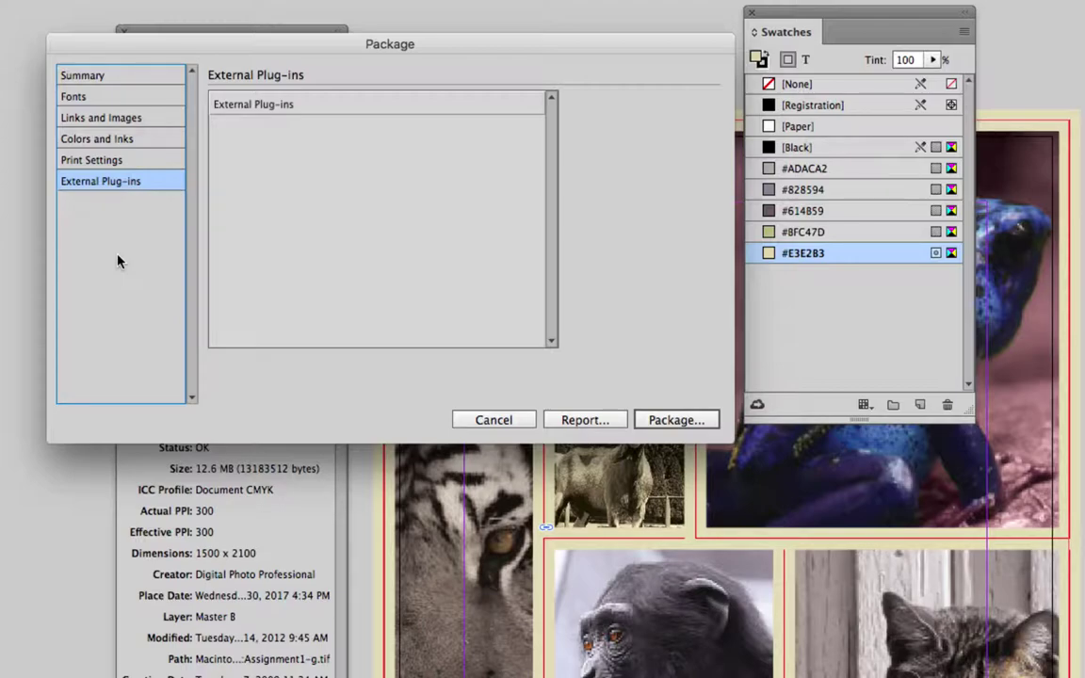
Step: Start packaging, save the document, and accept the printing instructions with filename Curran1
click(686, 420)
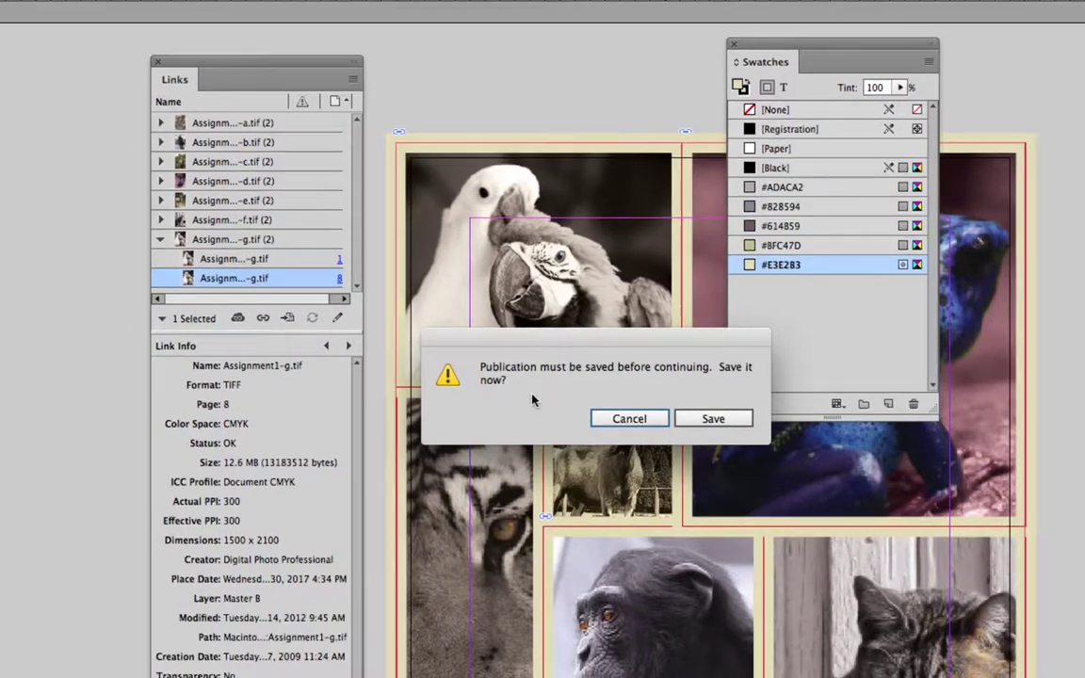
click(712, 419)
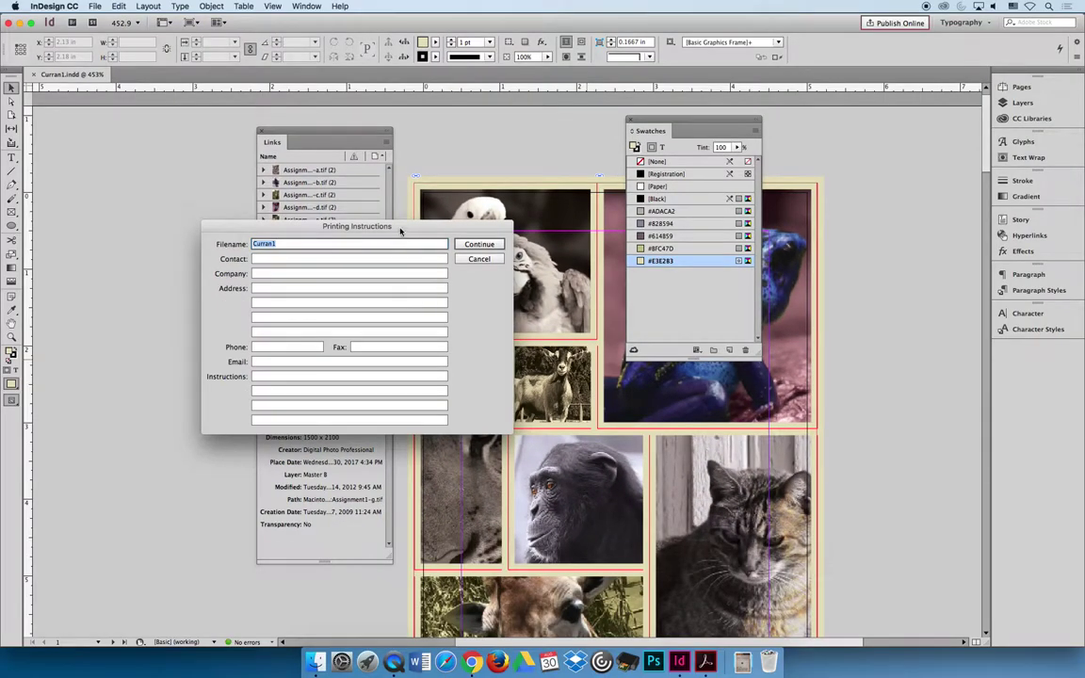
drag(373, 213, 526, 251)
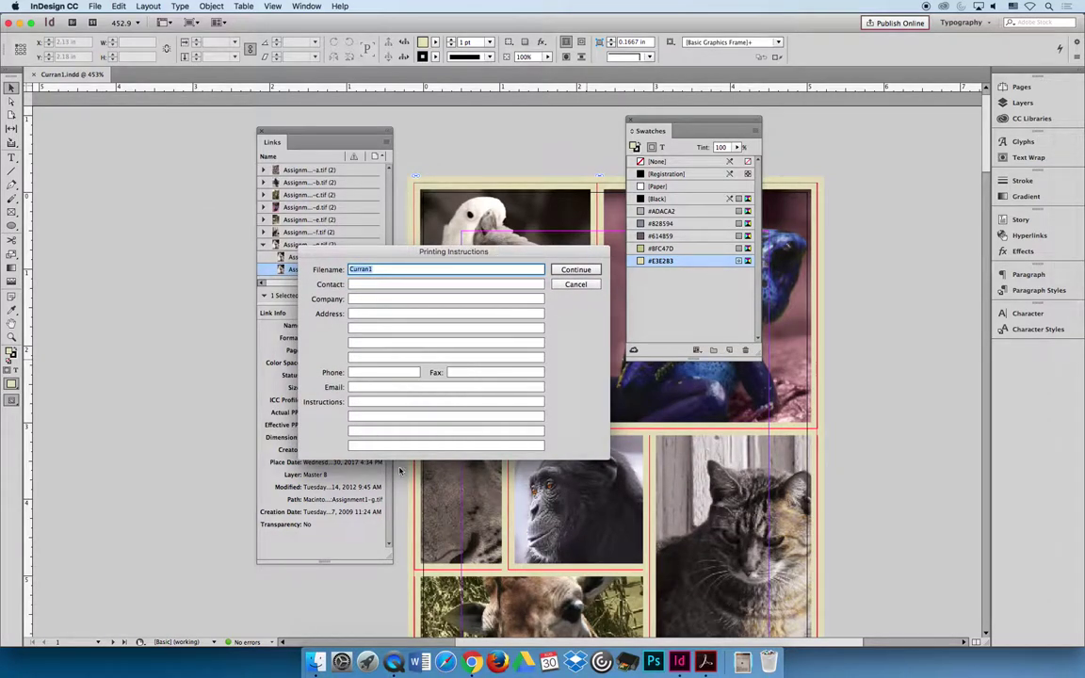
click(381, 269)
double_click(381, 269)
click(571, 269)
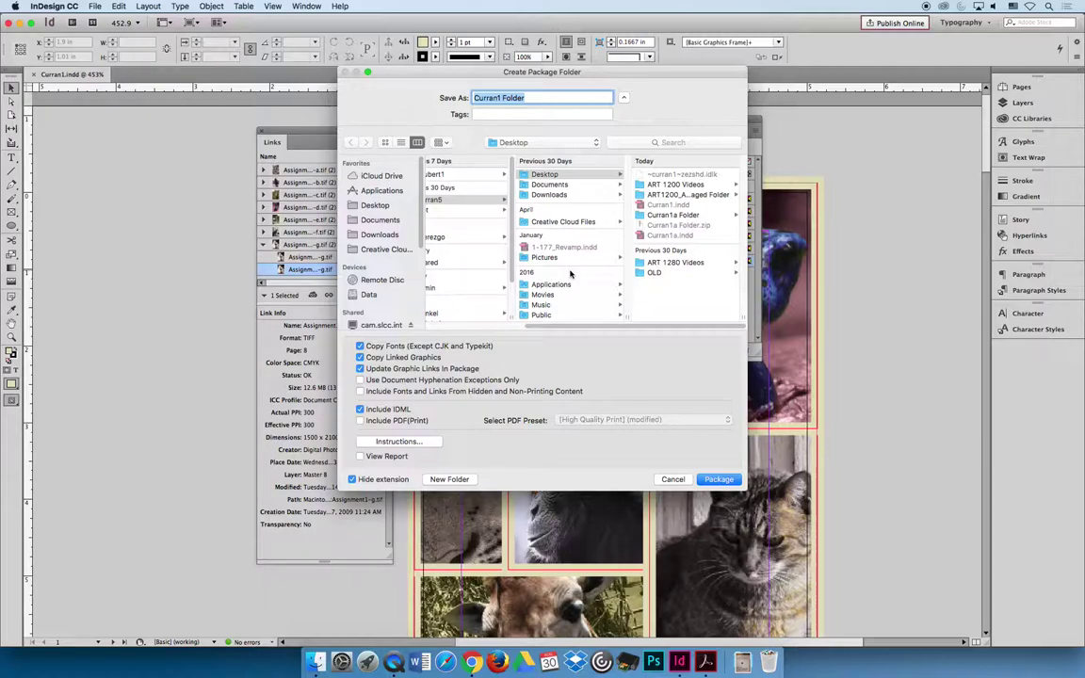
Step: Set the package folder to save on the Desktop as 'Curran1b Folder'
click(549, 175)
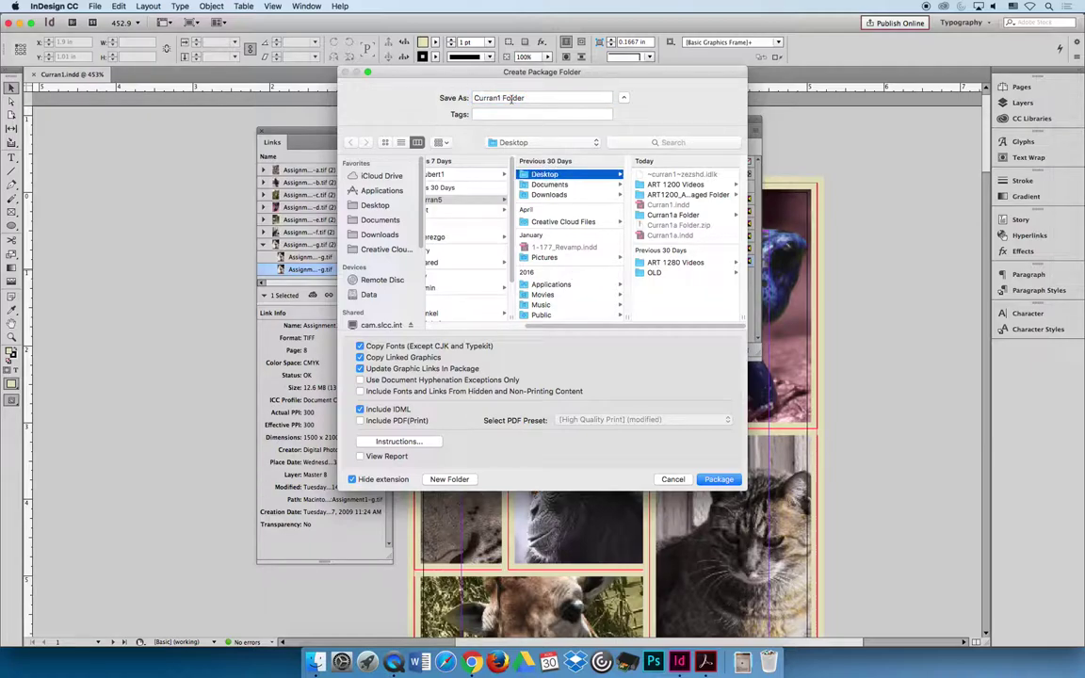
click(499, 98)
text(b)
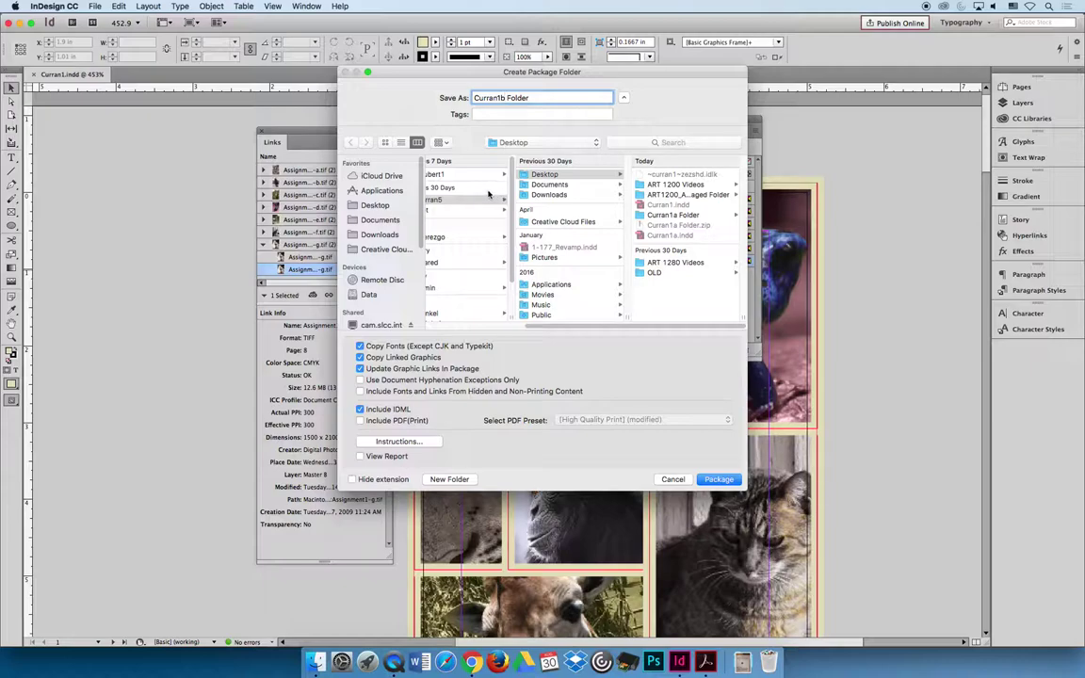
click(626, 98)
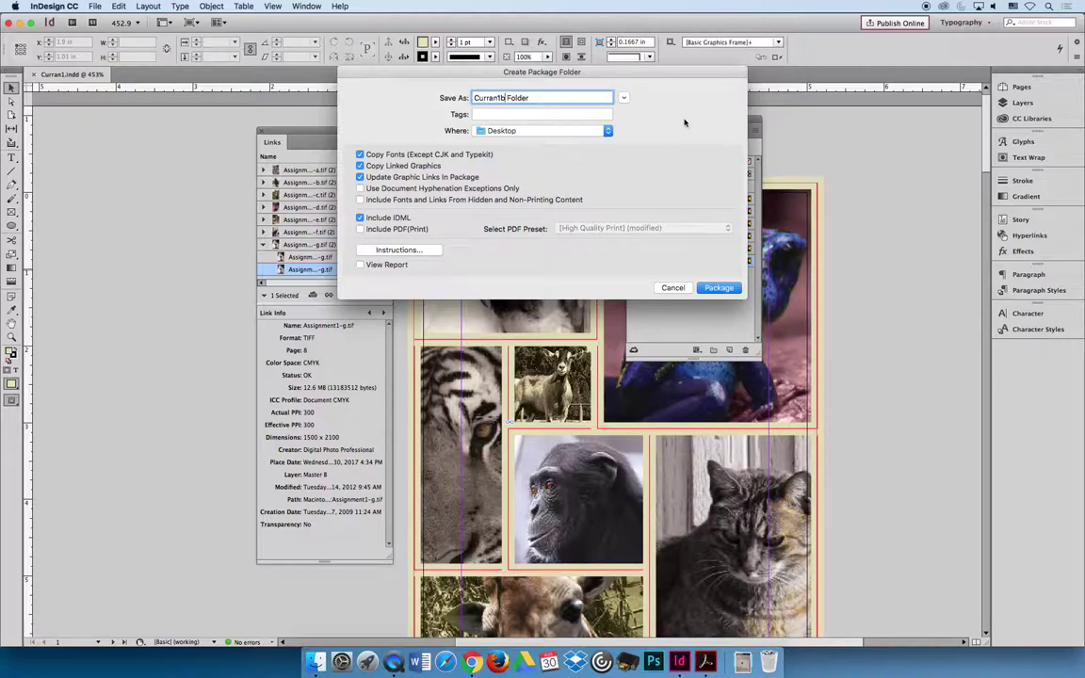
click(623, 98)
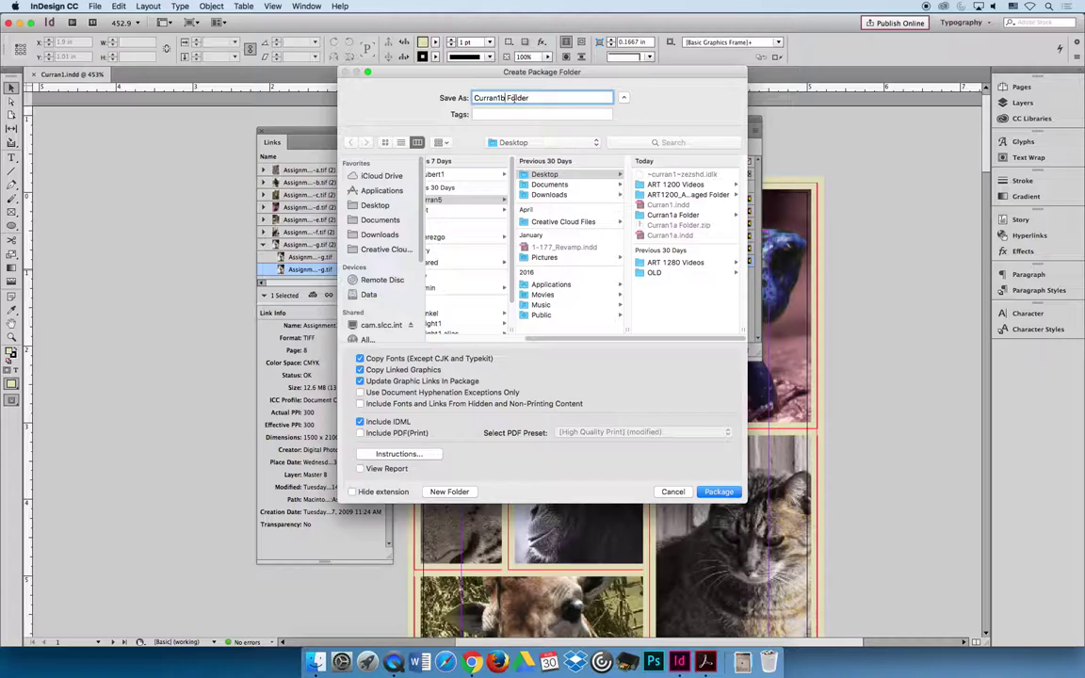
double_click(542, 97)
key(BackSpace)
text(Folder)
click(375, 391)
click(380, 404)
click(379, 404)
click(396, 391)
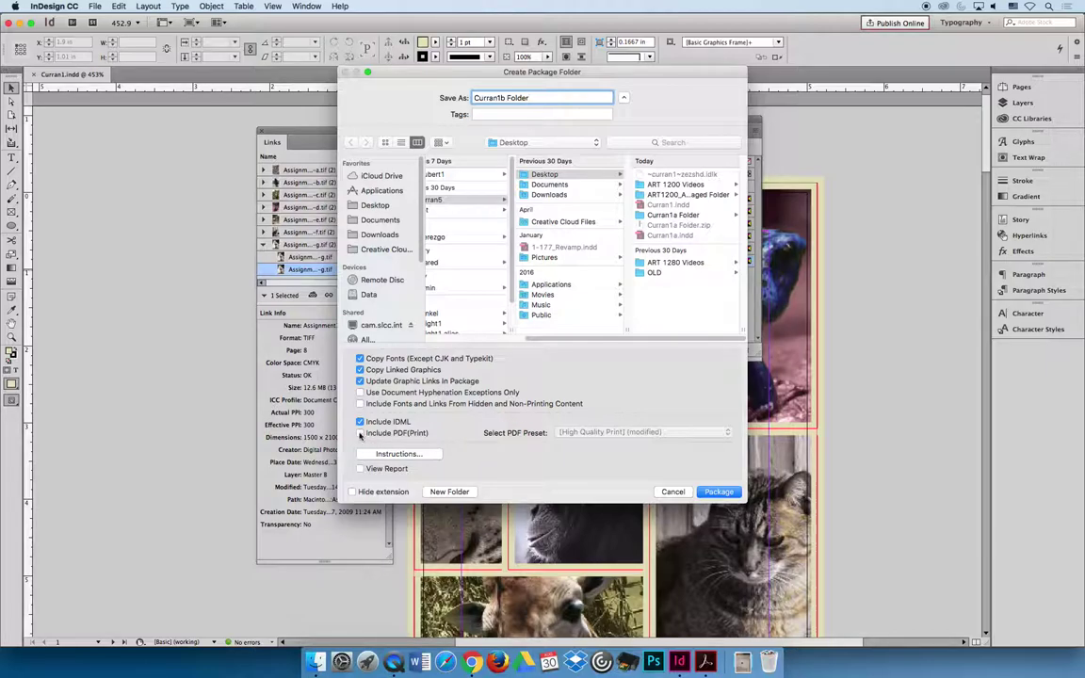
Step: Leave Include PDF (Print) unchecked, create the package, and accept the font-licensing warning
click(400, 433)
click(565, 433)
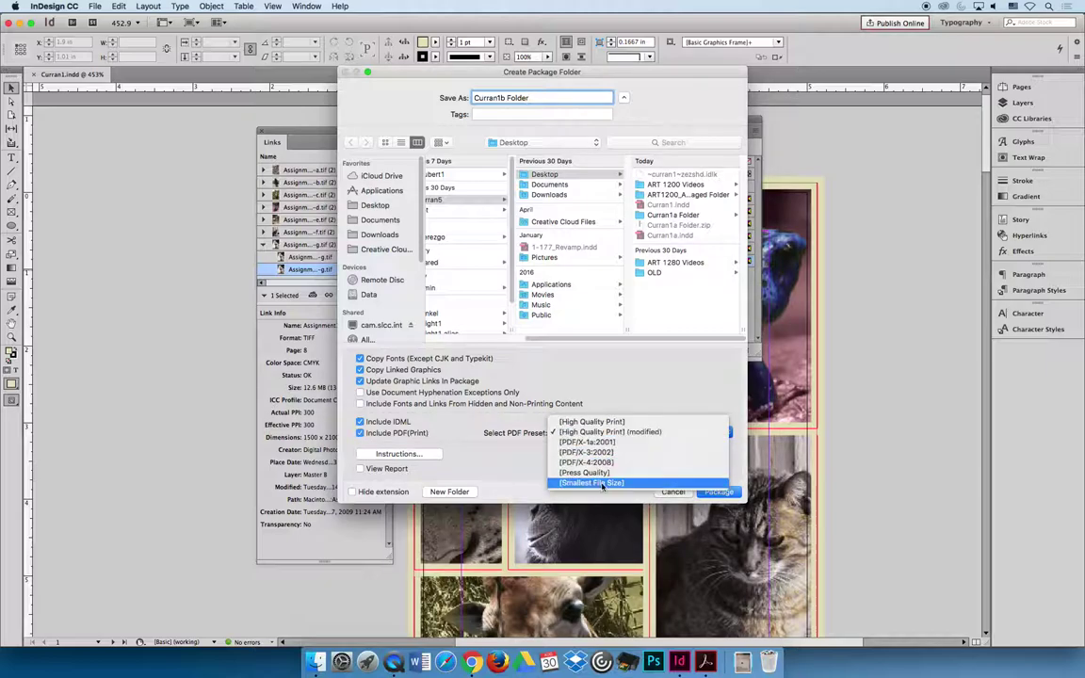
click(363, 435)
click(360, 434)
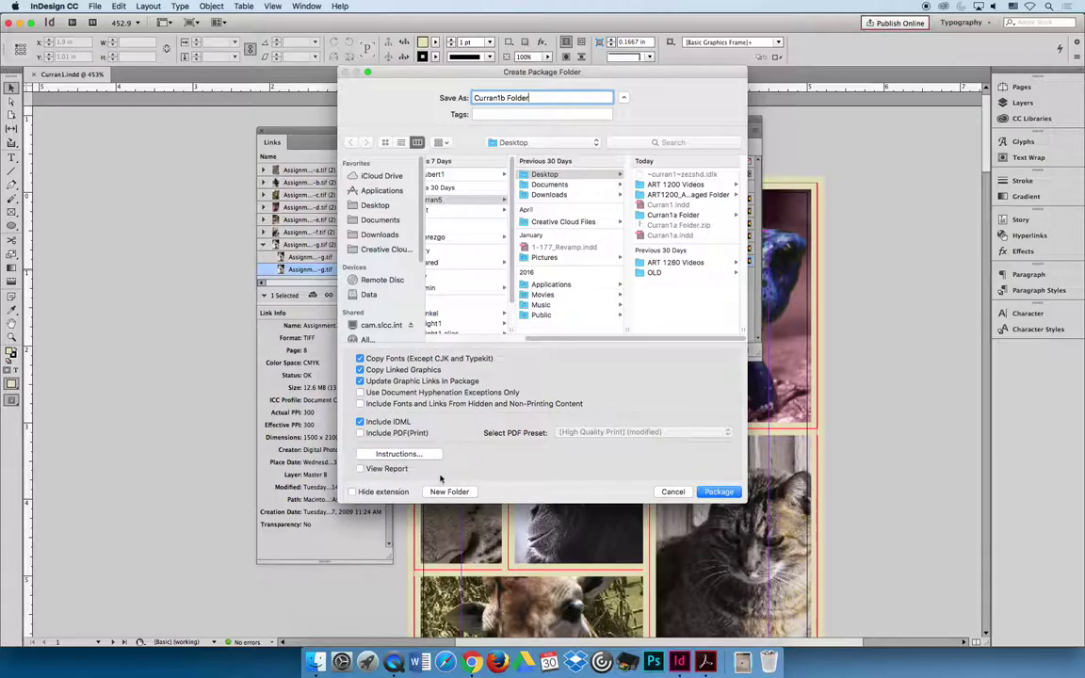
click(725, 491)
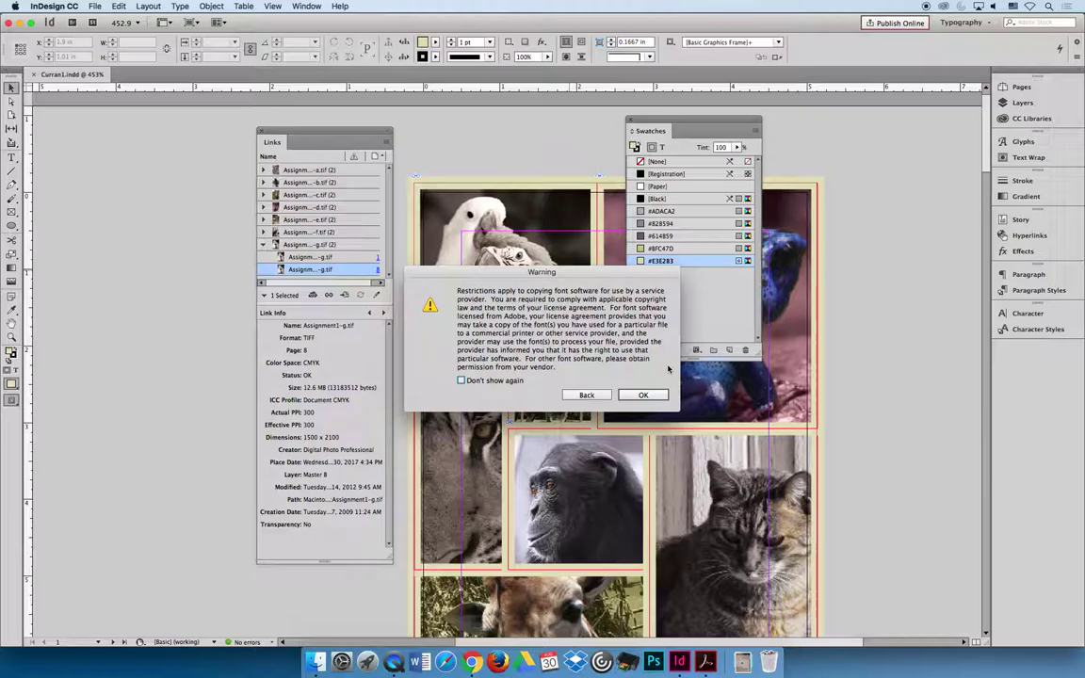
click(644, 394)
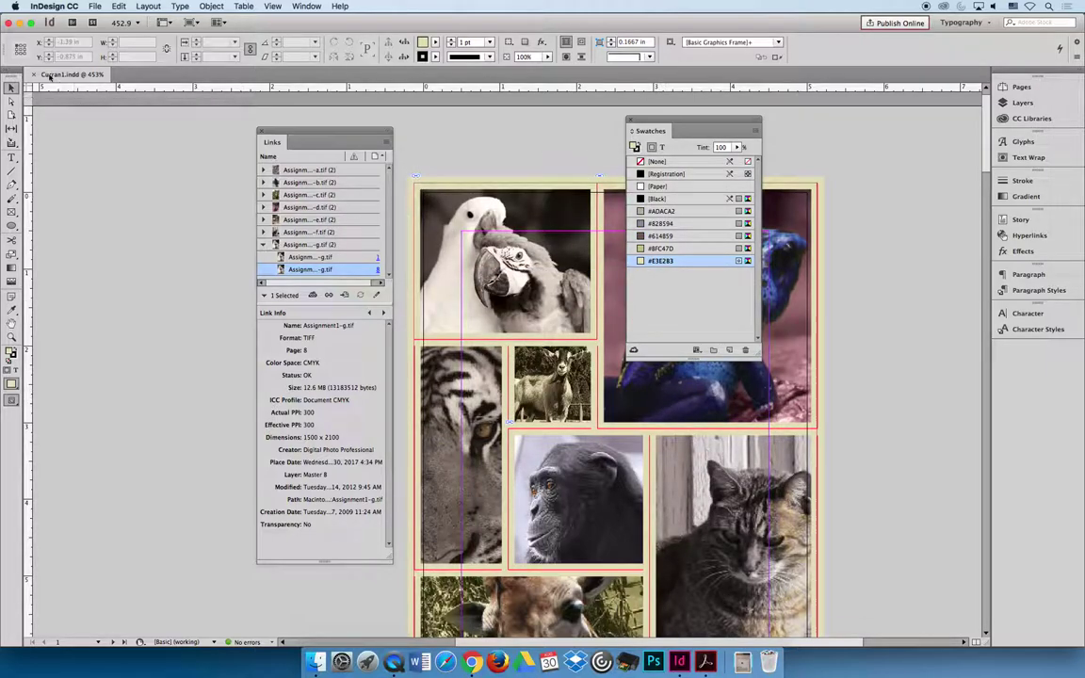
Step: Minimize the InDesign, browser and Finder windows and open Curran1b Folder on the Desktop
click(20, 22)
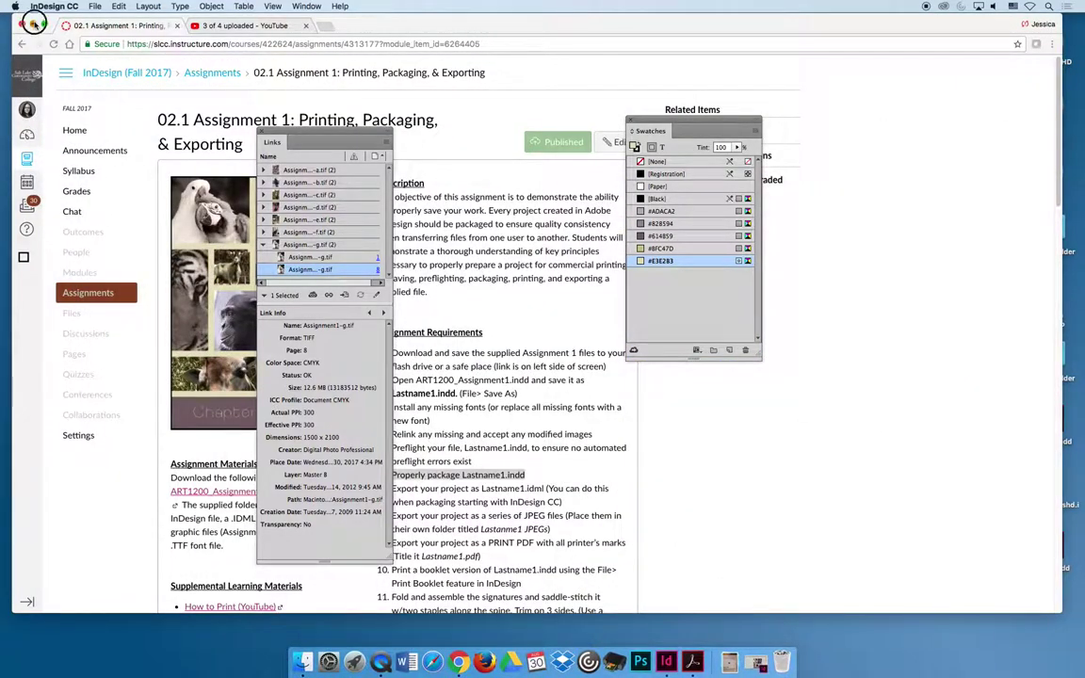
click(31, 25)
click(397, 19)
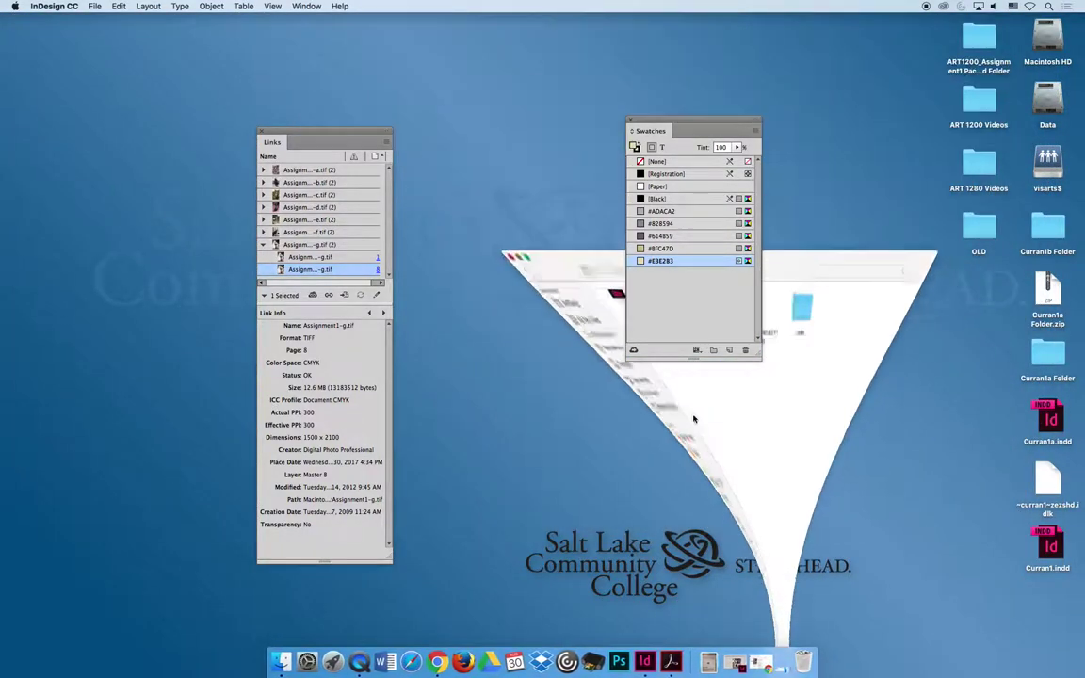
double_click(1048, 247)
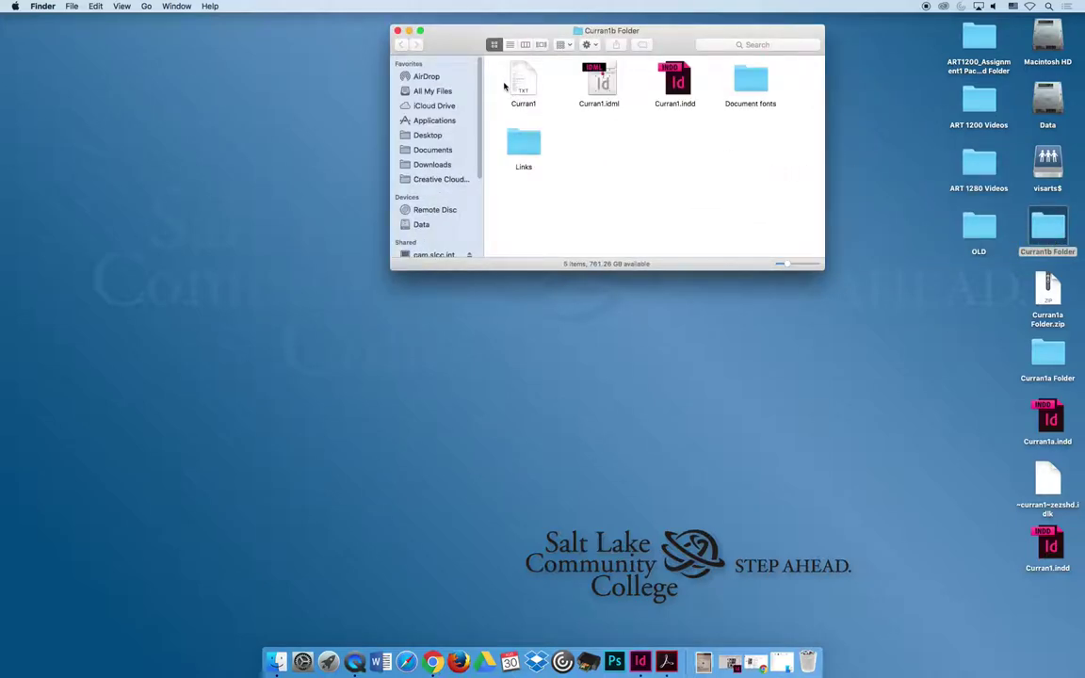
Step: Check the packaged files (Curran1, Curran1.idml, Curran1.indd, Document fonts, Links), then close the folder
drag(502, 73, 621, 172)
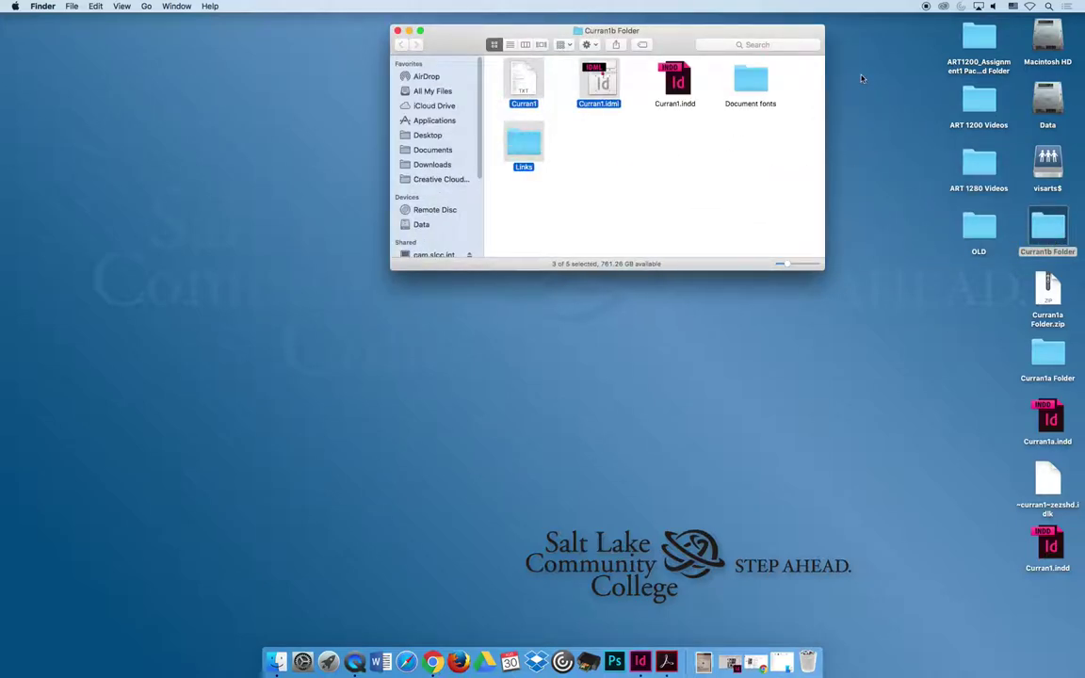
super+click(765, 83)
click(666, 116)
drag(666, 116, 734, 89)
super+click(524, 102)
super+click(520, 149)
click(565, 146)
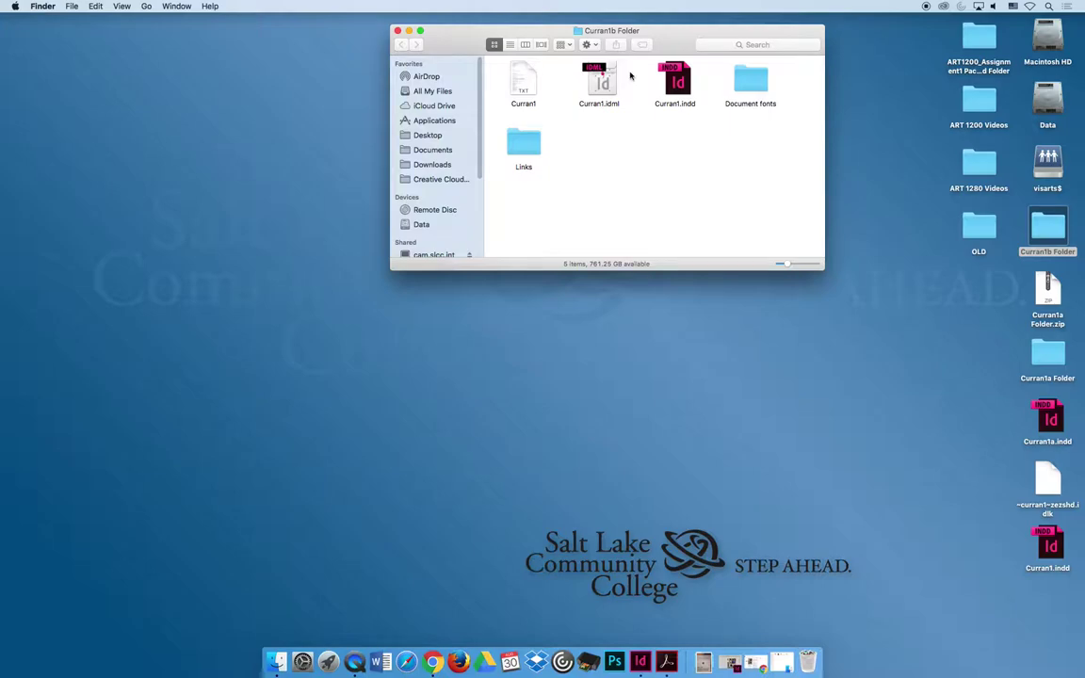
click(396, 30)
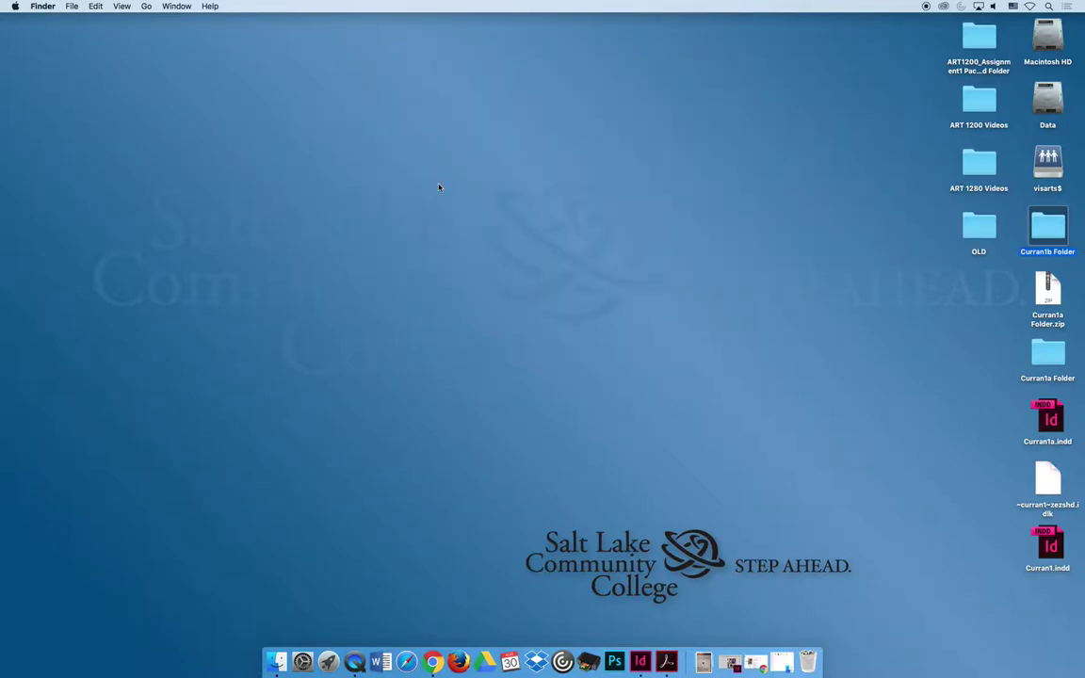